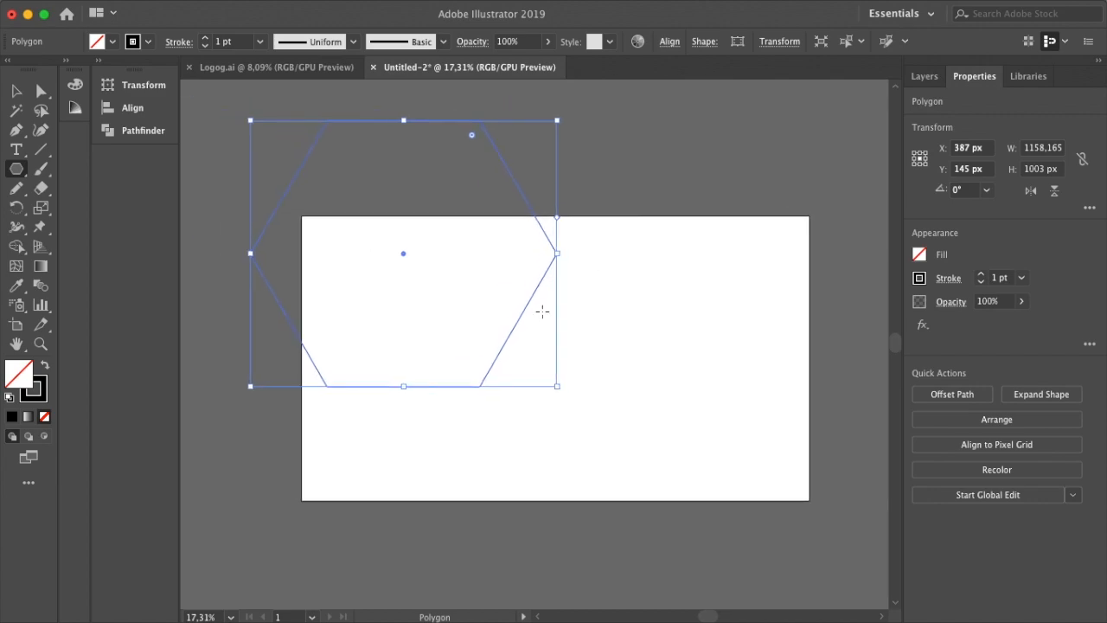
Scale the hexagon to about 671 by 581 px, move it onto the artboard and rotate it 90°.
{"action": "left_click_drag", "start_coordinate": [557, 386], "coordinate": [450, 274]}
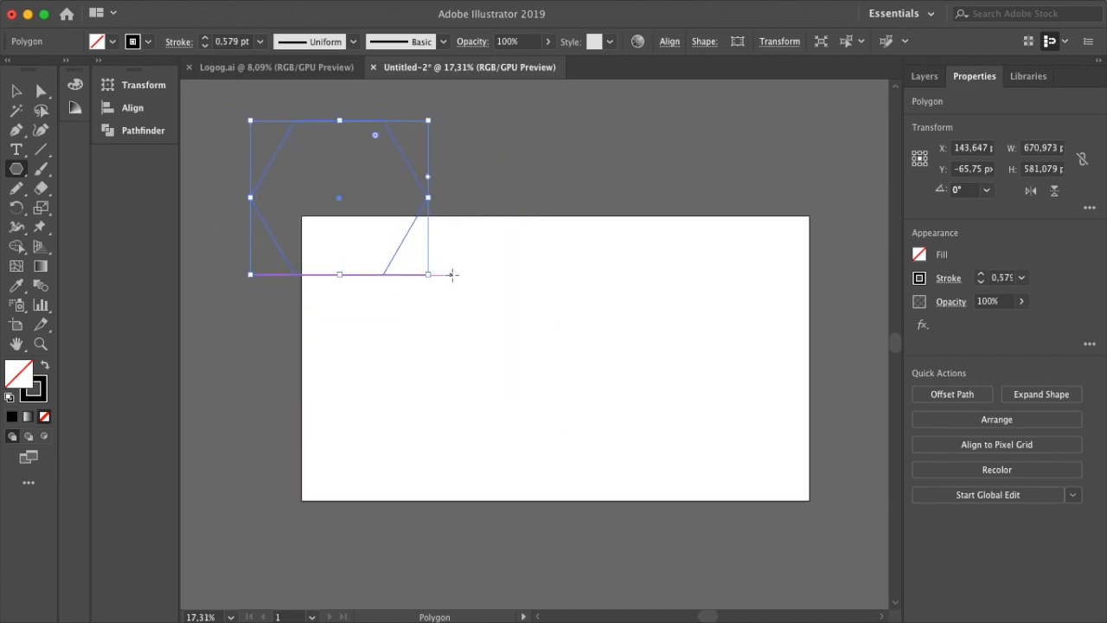
{"action": "key", "text": "v"}
{"action": "left_click_drag", "start_coordinate": [411, 236], "coordinate": [563, 346]}
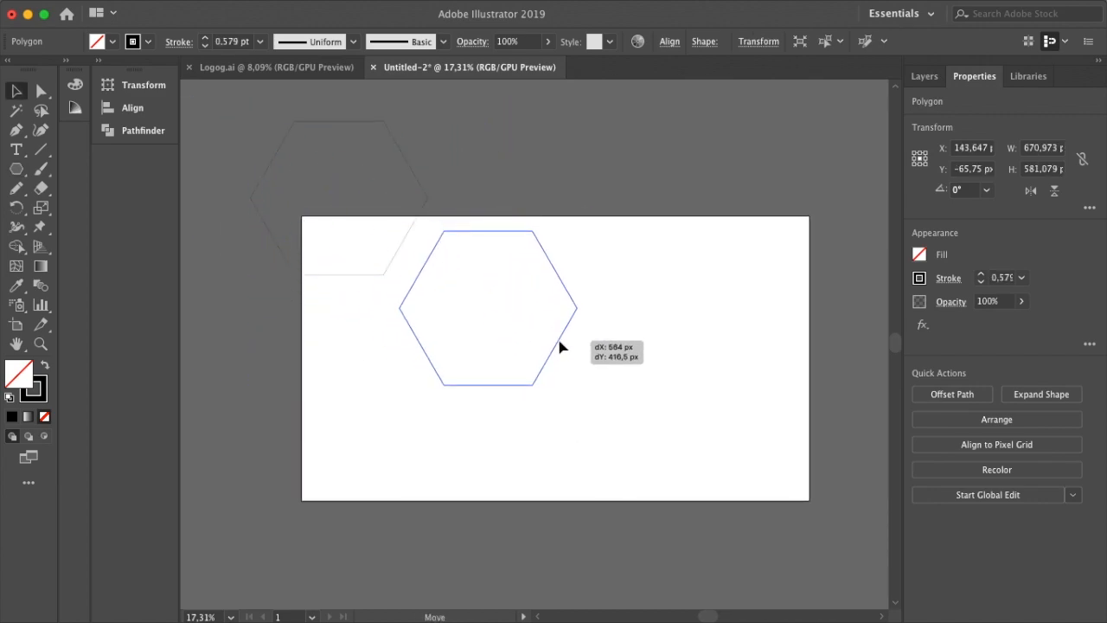
{"action": "left_click_drag", "start_coordinate": [583, 395], "coordinate": [541, 242]}
Duplicate the rotated hexagon and align both hexagons on their horizontal centres.
{"action": "left_click", "coordinate": [571, 309]}
{"action": "left_click", "coordinate": [566, 314]}
{"action": "key", "text": "super+c"}
{"action": "key", "text": "super+v"}
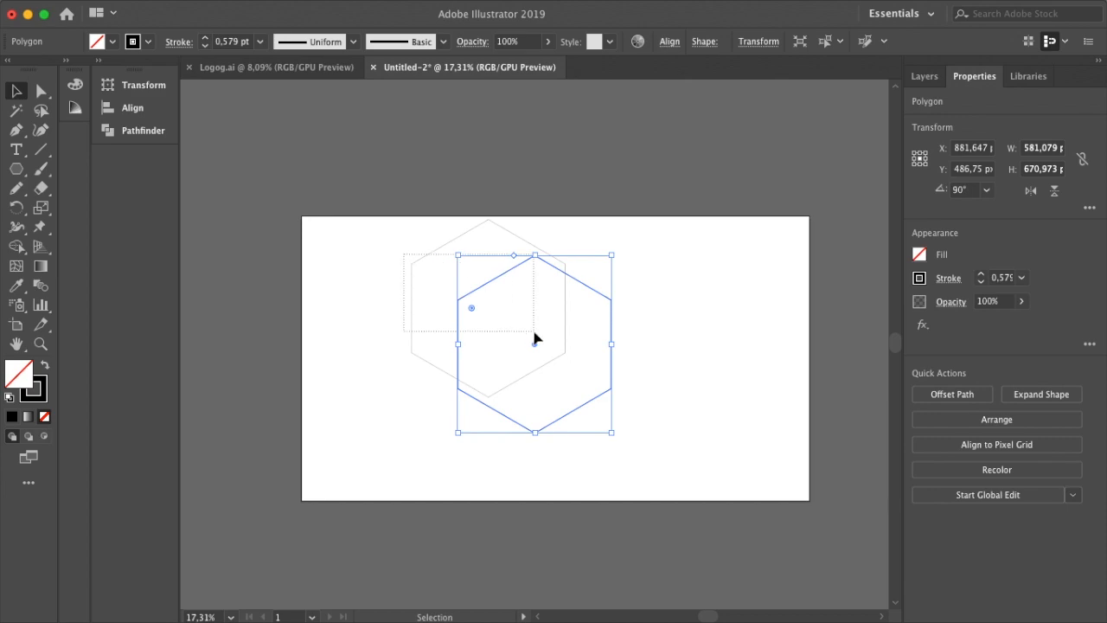
{"action": "left_click_drag", "start_coordinate": [534, 338], "coordinate": [534, 338]}
{"action": "left_click", "coordinate": [133, 107]}
{"action": "left_click", "coordinate": [223, 119]}
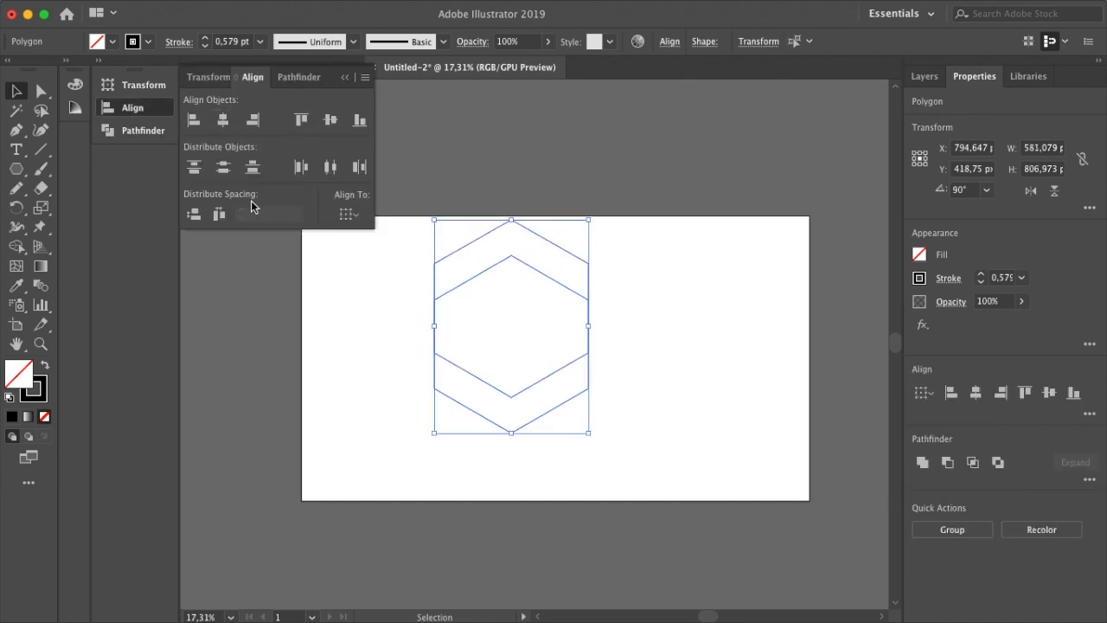
Nudge the upper hexagon straight up by about 150 px so it overlaps less of the lower one.
{"action": "left_click", "coordinate": [458, 291]}
{"action": "left_click_drag", "start_coordinate": [484, 275], "coordinate": [502, 233]}
{"action": "key", "text": "shift+Up"}
{"action": "key", "text": "shift+Up"}
{"action": "key", "text": "shift+Up"}
{"action": "key", "text": "shift+Up"}
{"action": "key", "text": "shift+Up"}
{"action": "key", "text": "shift+Up"}
{"action": "key", "text": "shift+Up"}
{"action": "key", "text": "shift+Up"}
{"action": "key", "text": "shift+Up"}
{"action": "key", "text": "shift+Up"}
{"action": "key", "text": "shift+Up"}
{"action": "key", "text": "shift+Up"}
{"action": "key", "text": "shift+Up"}
{"action": "key", "text": "shift+Up"}
{"action": "key", "text": "shift+Up"}
{"action": "left_click", "coordinate": [667, 348]}
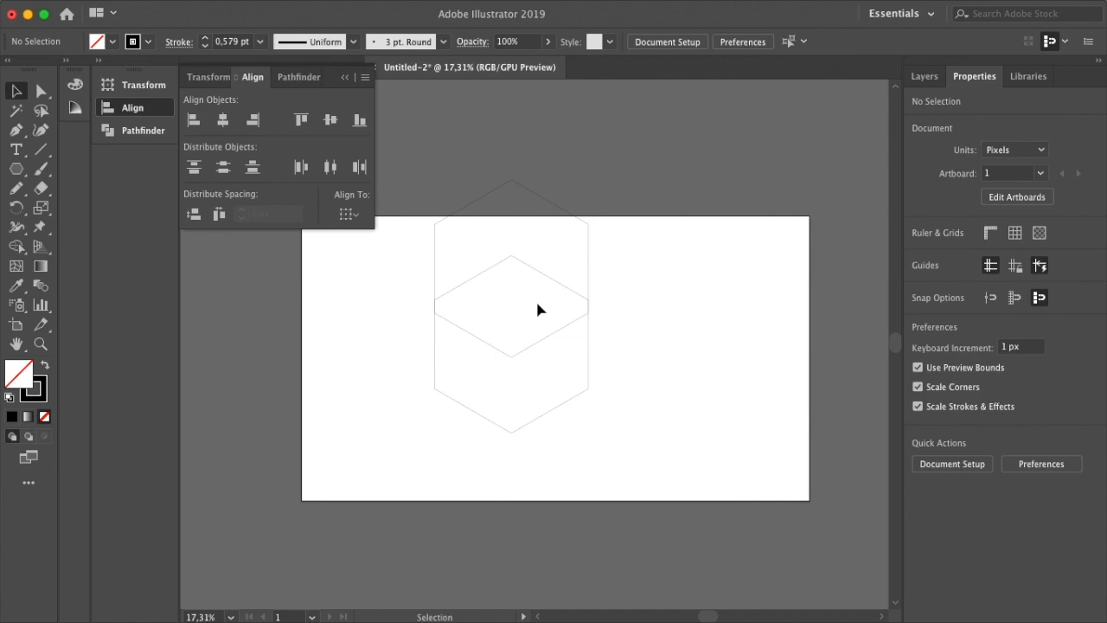
Duplicate the stacked hexagon pair and offset the copy diagonally down and to the left.
{"action": "left_click", "coordinate": [588, 349]}
{"action": "left_click_drag", "start_coordinate": [588, 348], "coordinate": [691, 381]}
{"action": "key", "text": "Delete"}
{"action": "key", "text": "super+a"}
{"action": "key", "text": "super+c"}
{"action": "key", "text": "super+v"}
{"action": "left_click_drag", "start_coordinate": [525, 296], "coordinate": [472, 286]}
{"action": "left_click", "coordinate": [679, 301]}
Draw a rectangle of about 1208 by 1178 px enclosing all the hexagons.
{"action": "key", "text": "super+a"}
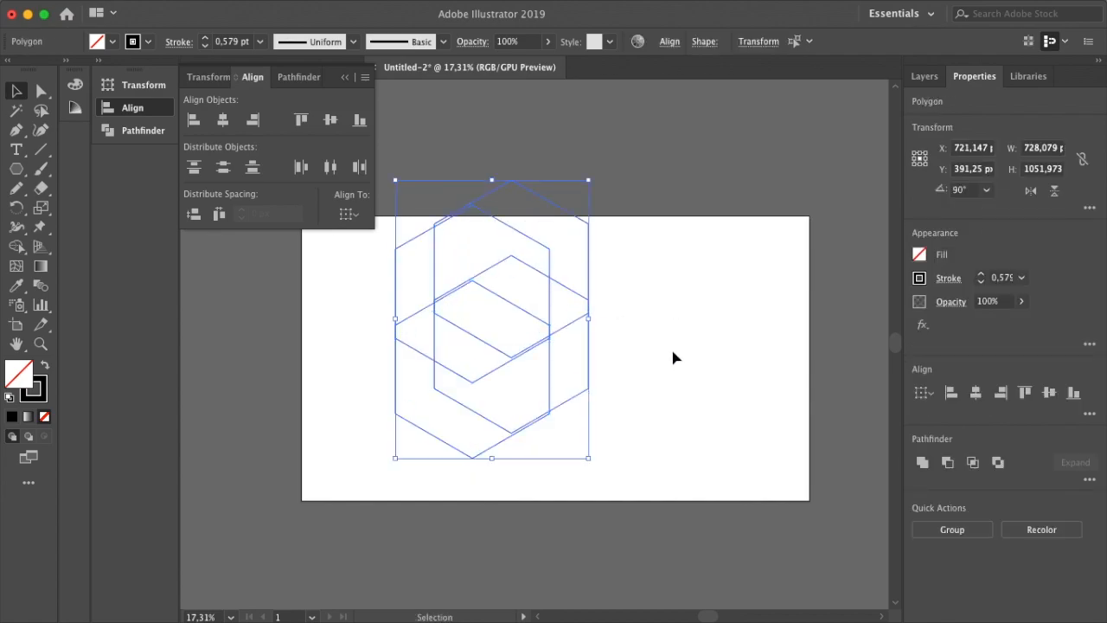
{"action": "key", "text": "m"}
{"action": "left_click_drag", "start_coordinate": [655, 485], "coordinate": [335, 174]}
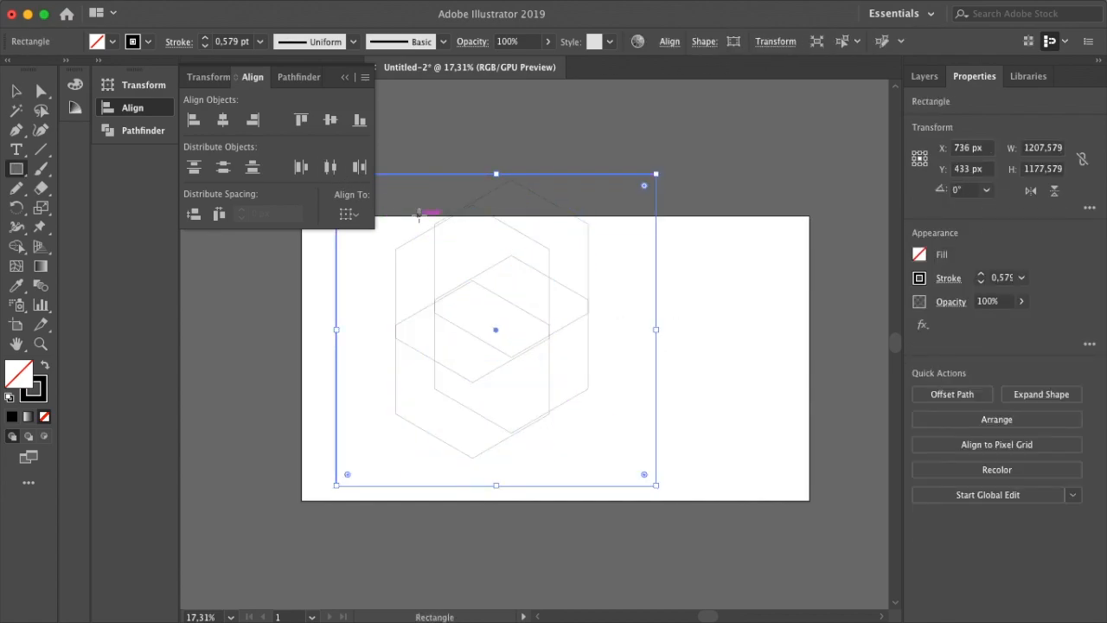
With Shape Builder, merge the front chevron faces and clear the upper hexagon regions, leaving two overlapping chevrons.
{"action": "key", "text": "super+a"}
{"action": "key", "text": "shift+m"}
{"action": "mouse_move", "coordinate": [493, 370]}
{"action": "left_mouse_down"}
{"action": "mouse_move", "coordinate": [469, 376]}
{"action": "mouse_move", "coordinate": [558, 367]}
{"action": "left_mouse_up"}
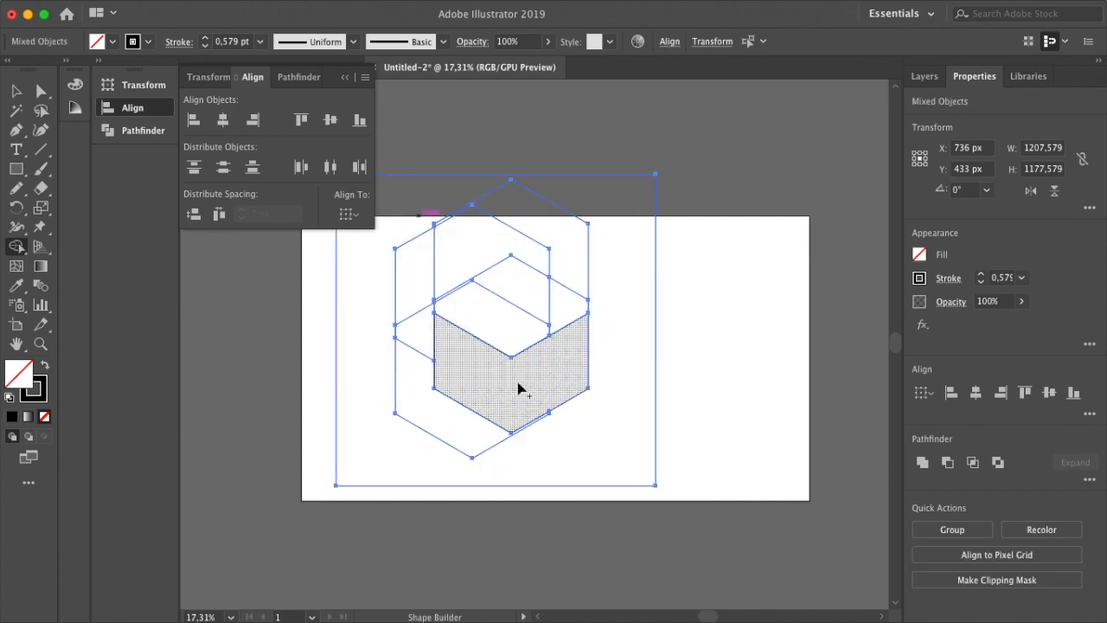
{"action": "mouse_move", "coordinate": [402, 303]}
{"action": "left_mouse_down"}
{"action": "mouse_move", "coordinate": [456, 285]}
{"action": "mouse_move", "coordinate": [524, 308]}
{"action": "mouse_move", "coordinate": [587, 301]}
{"action": "mouse_move", "coordinate": [544, 233]}
{"action": "left_mouse_up"}
{"action": "scroll", "coordinate": [580, 345], "scroll_direction": "up", "scroll_amount": 5}
{"action": "scroll", "coordinate": [589, 368], "scroll_direction": "down", "scroll_amount": 5}
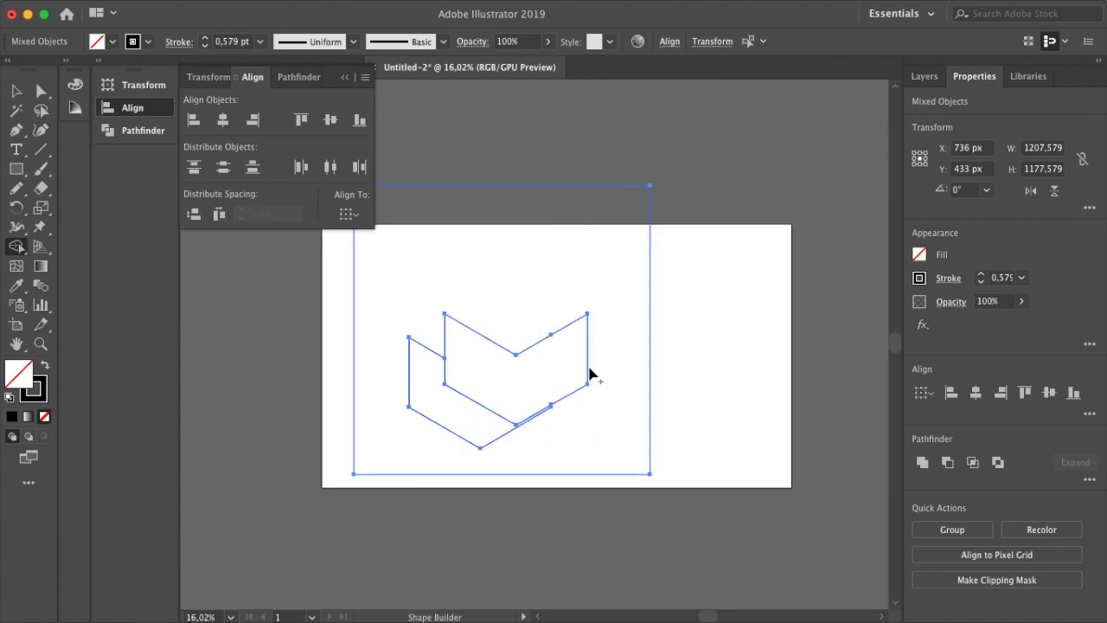
Delete the outline of the rectangle surrounding the chevrons.
{"action": "key", "text": "v"}
{"action": "left_click", "coordinate": [654, 350]}
{"action": "left_click", "coordinate": [649, 362]}
{"action": "key", "text": "Delete"}
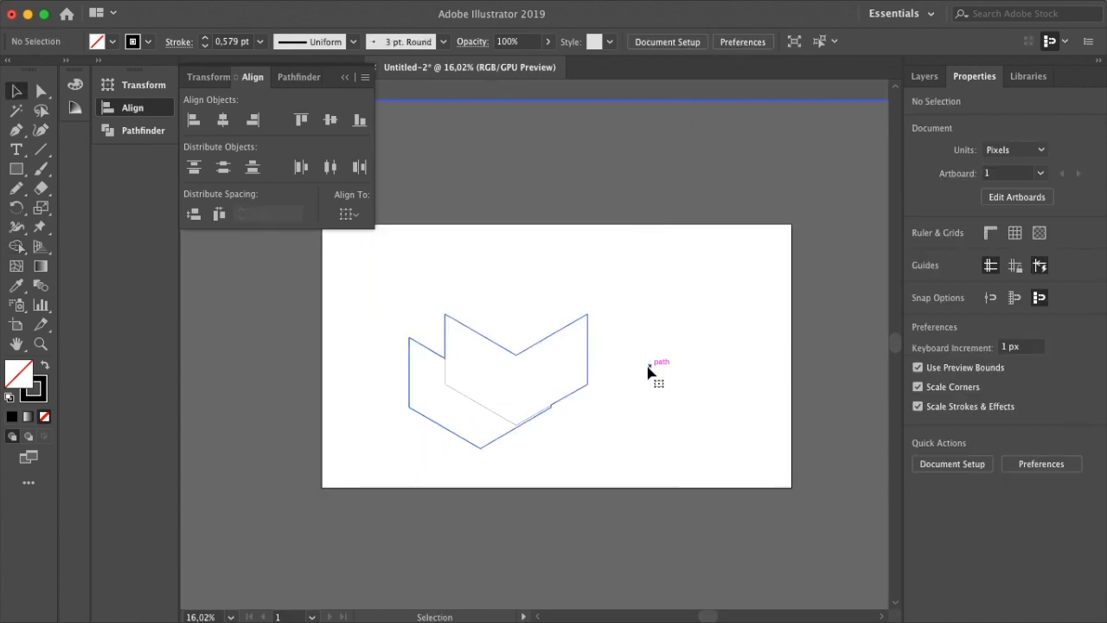
{"action": "left_click_drag", "start_coordinate": [426, 337], "coordinate": [576, 455]}
{"action": "mouse_move", "coordinate": [499, 314]}
{"action": "left_mouse_down"}
{"action": "mouse_move", "coordinate": [497, 245]}
{"action": "mouse_move", "coordinate": [499, 302]}
{"action": "left_mouse_up"}
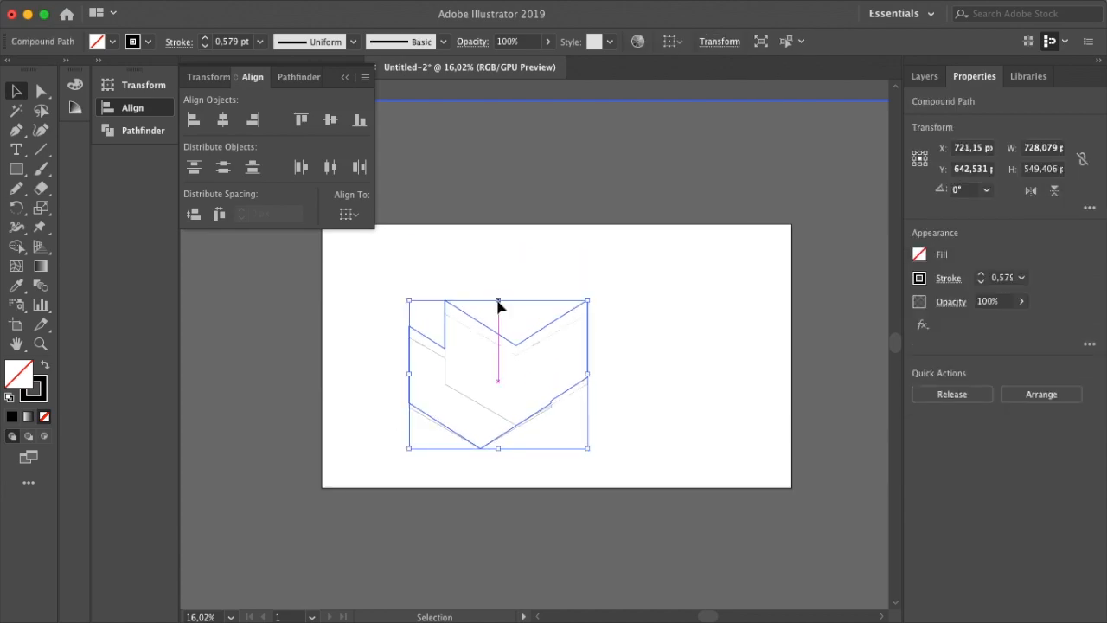
{"action": "left_click", "coordinate": [495, 267]}
{"action": "key", "text": "super+z"}
{"action": "left_click", "coordinate": [624, 261]}
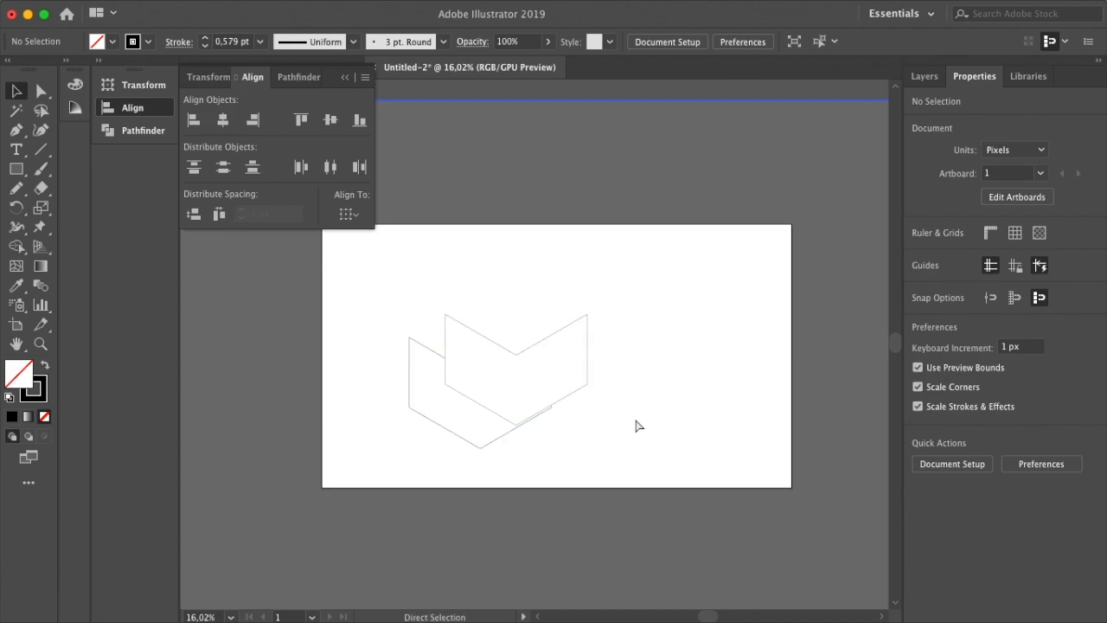
Give the outer chevron compound path a red stroke with a weight of 100 pt.
{"action": "key", "text": "super+a"}
{"action": "left_click", "coordinate": [918, 278]}
{"action": "left_click", "coordinate": [870, 340]}
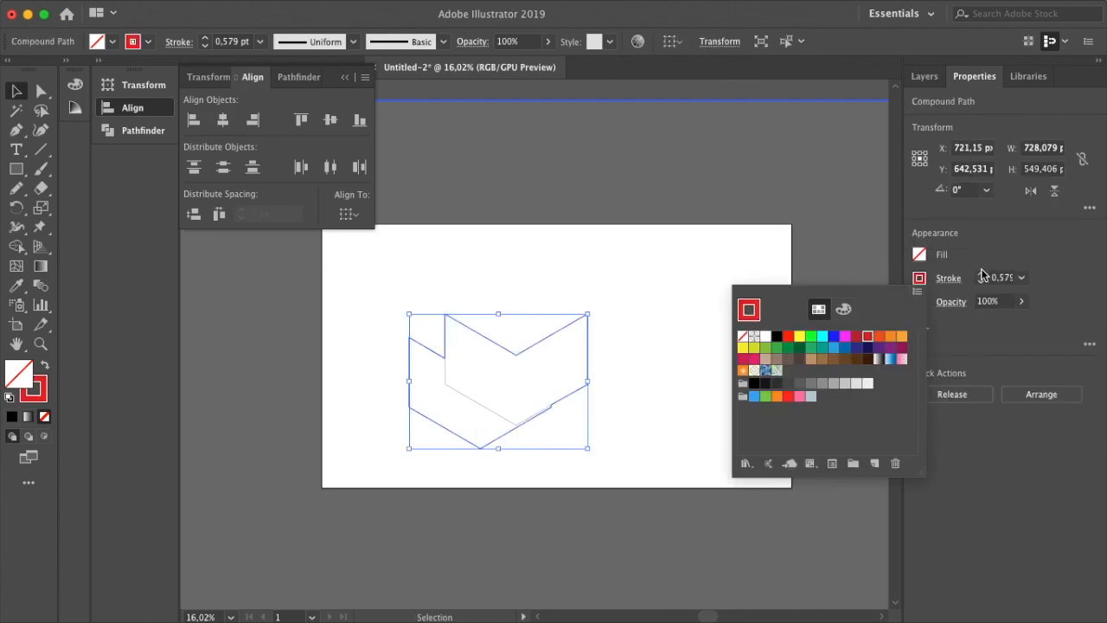
{"action": "left_click", "coordinate": [1020, 279]}
{"action": "left_click", "coordinate": [1021, 278]}
{"action": "left_click", "coordinate": [1060, 504]}
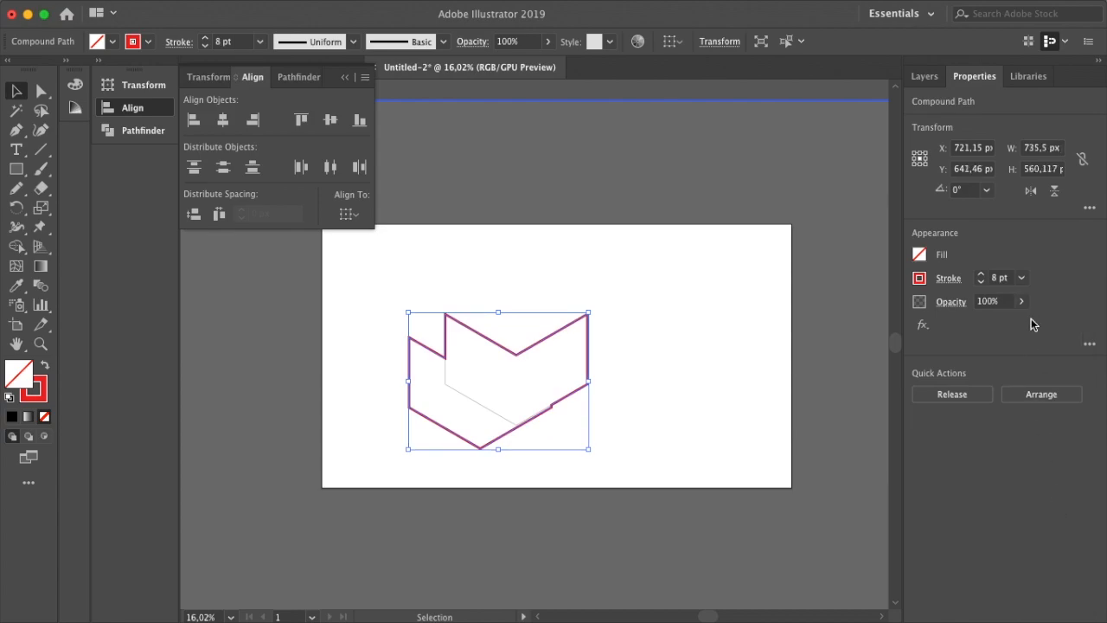
{"action": "left_click", "coordinate": [1021, 278]}
{"action": "left_click", "coordinate": [1019, 605]}
{"action": "left_click", "coordinate": [802, 454]}
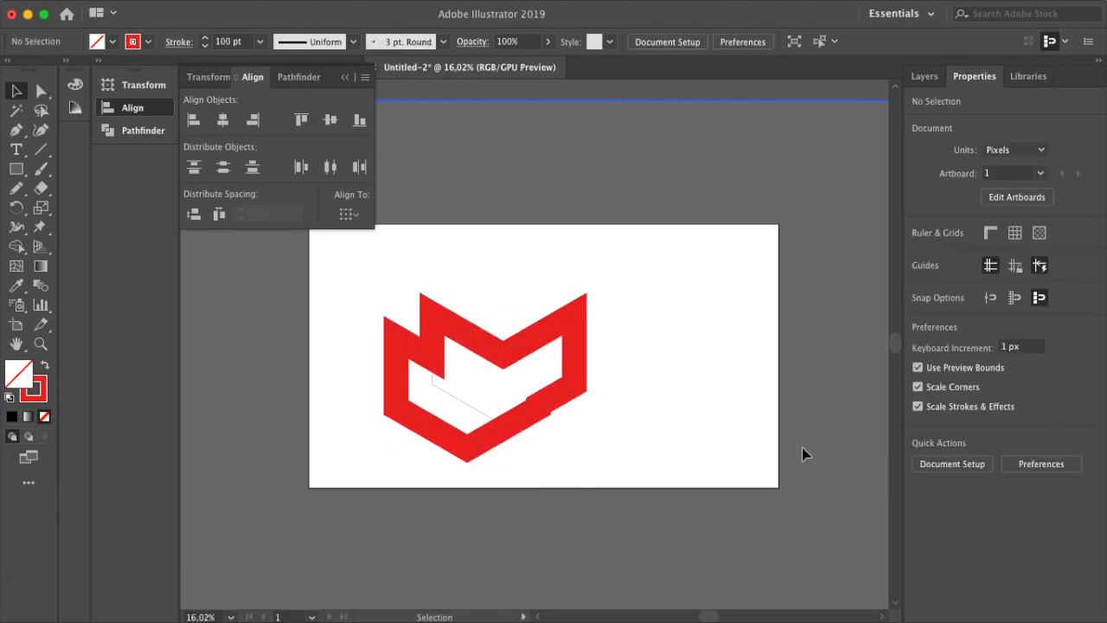
Group the red outer path with the thin inner chevron path.
{"action": "left_click", "coordinate": [476, 413]}
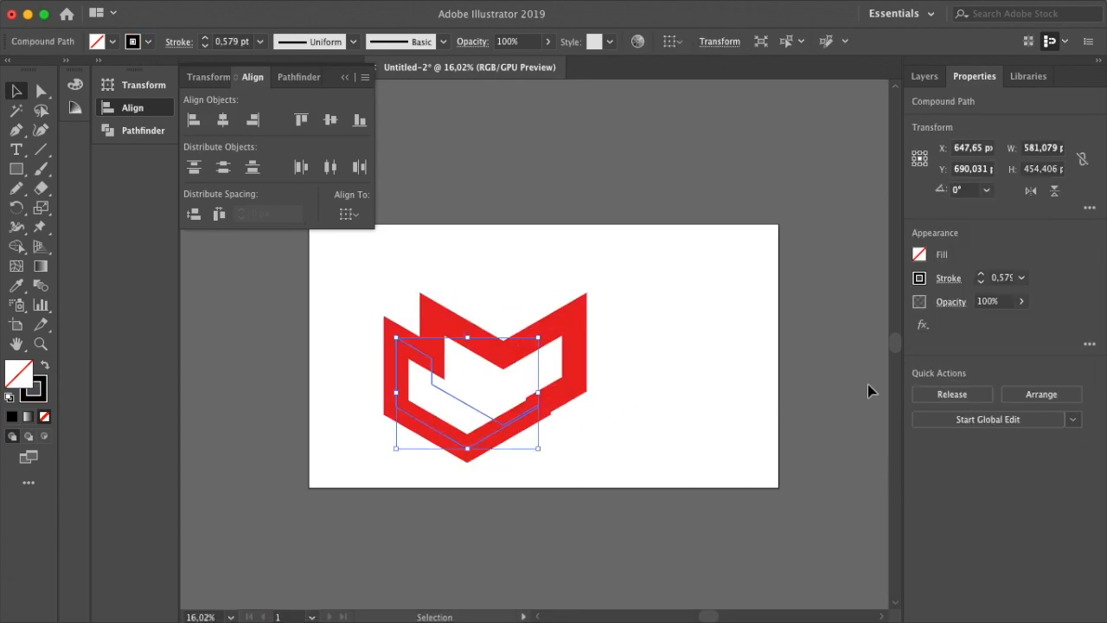
{"action": "key", "text": "super+a"}
{"action": "key", "text": "super+g"}
{"action": "left_click", "coordinate": [707, 415]}
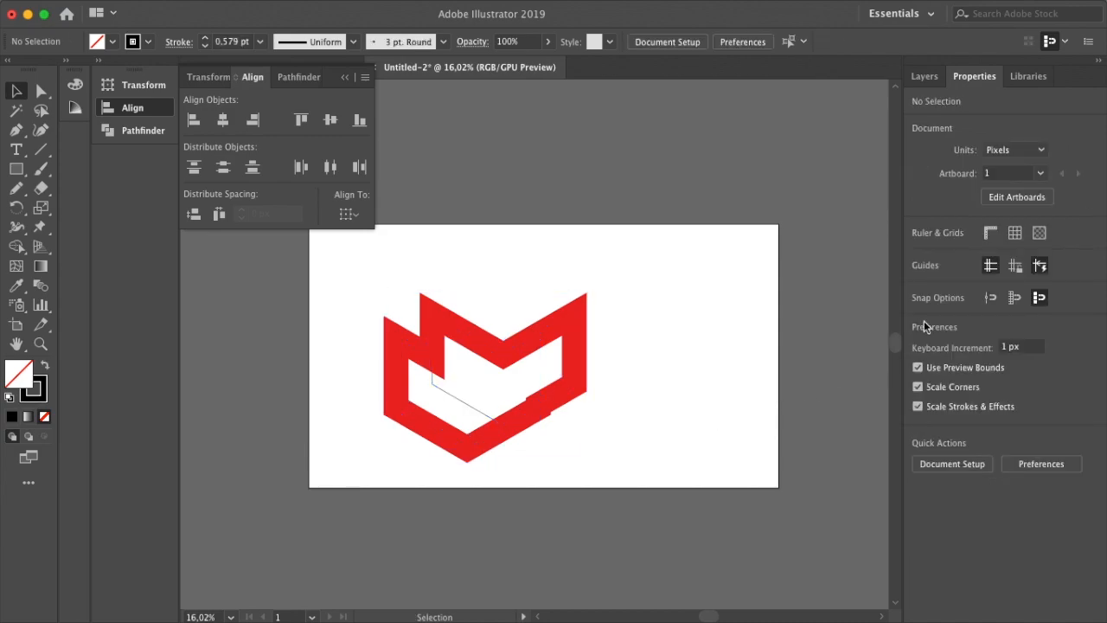
Set the stroke of the whole chevron group to 100 pt and bright red.
{"action": "key", "text": "super+a"}
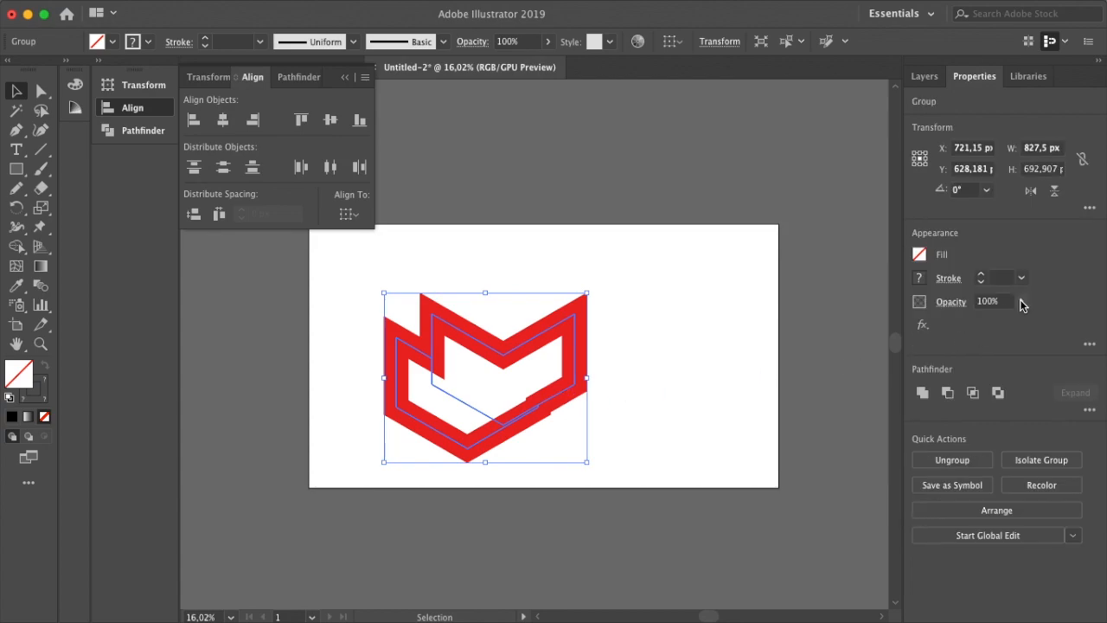
{"action": "left_click", "coordinate": [1021, 279]}
{"action": "scroll", "coordinate": [1077, 579], "scroll_direction": "down", "scroll_amount": 3}
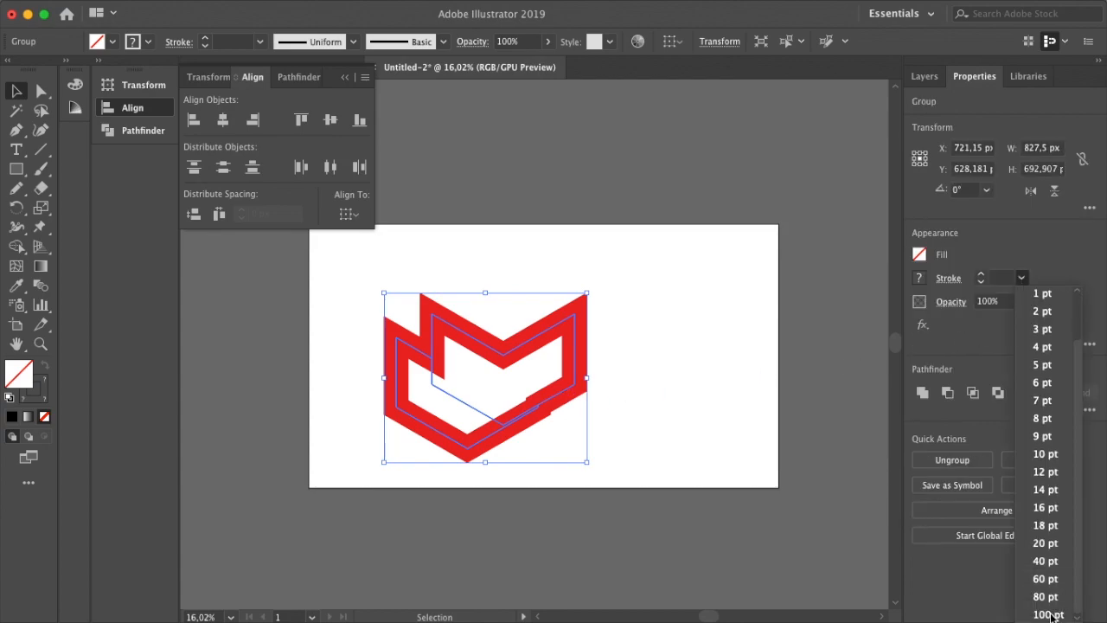
{"action": "left_click", "coordinate": [1048, 614]}
{"action": "left_click", "coordinate": [919, 254]}
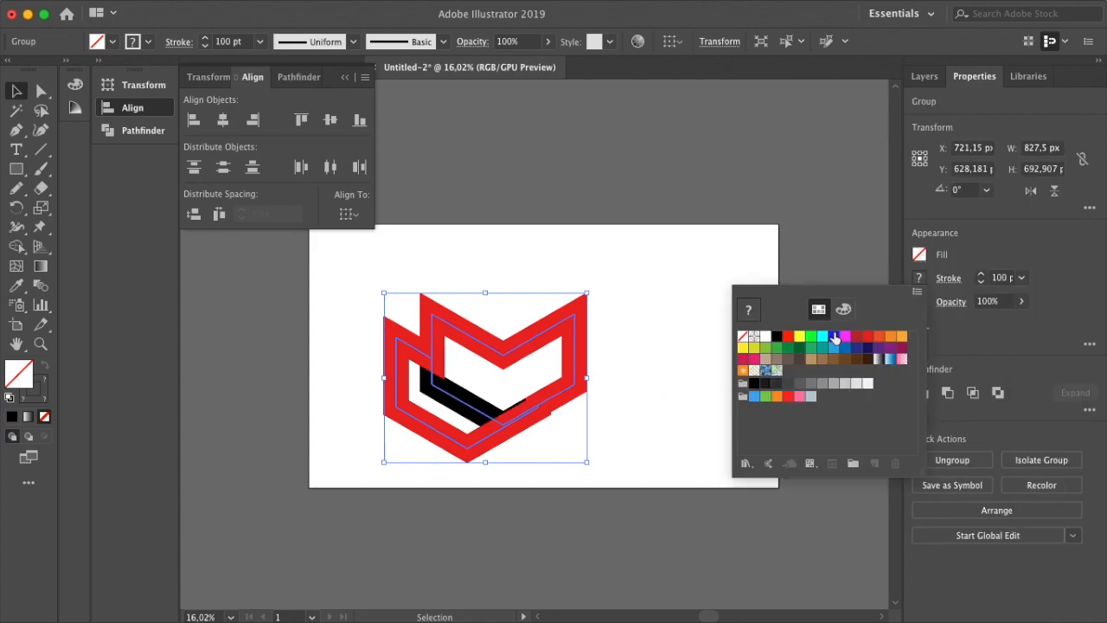
{"action": "left_click", "coordinate": [788, 344]}
{"action": "left_click", "coordinate": [646, 332]}
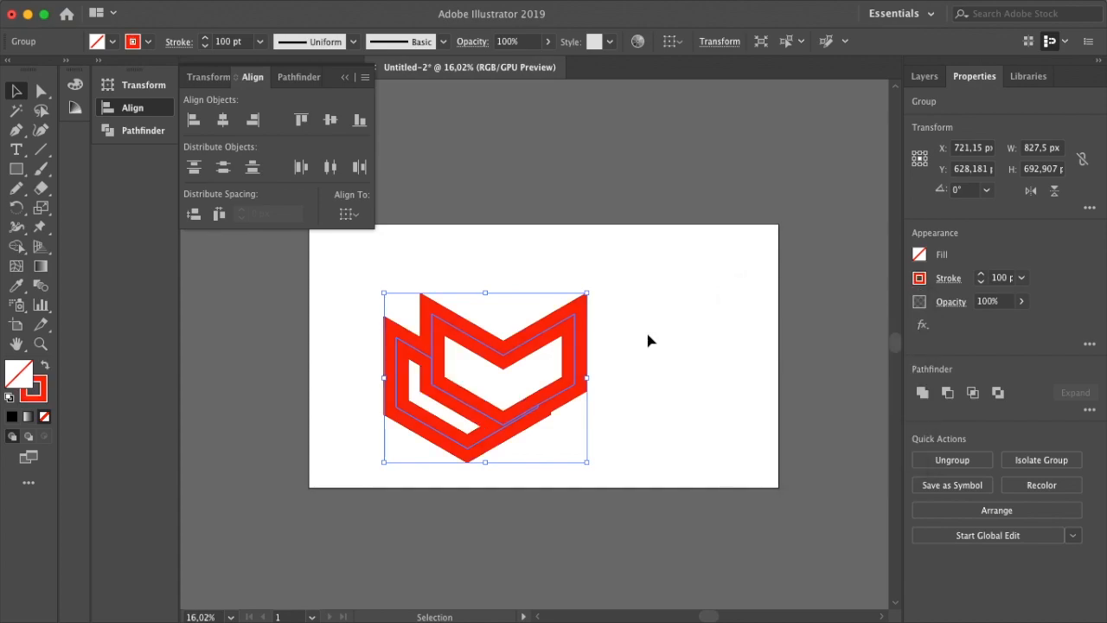
Scale the chevron group down proportionally to about 676 by 566 px.
{"action": "left_click", "coordinate": [801, 324]}
{"action": "key", "text": "super+a"}
{"action": "left_click_drag", "start_coordinate": [588, 459], "coordinate": [556, 432]}
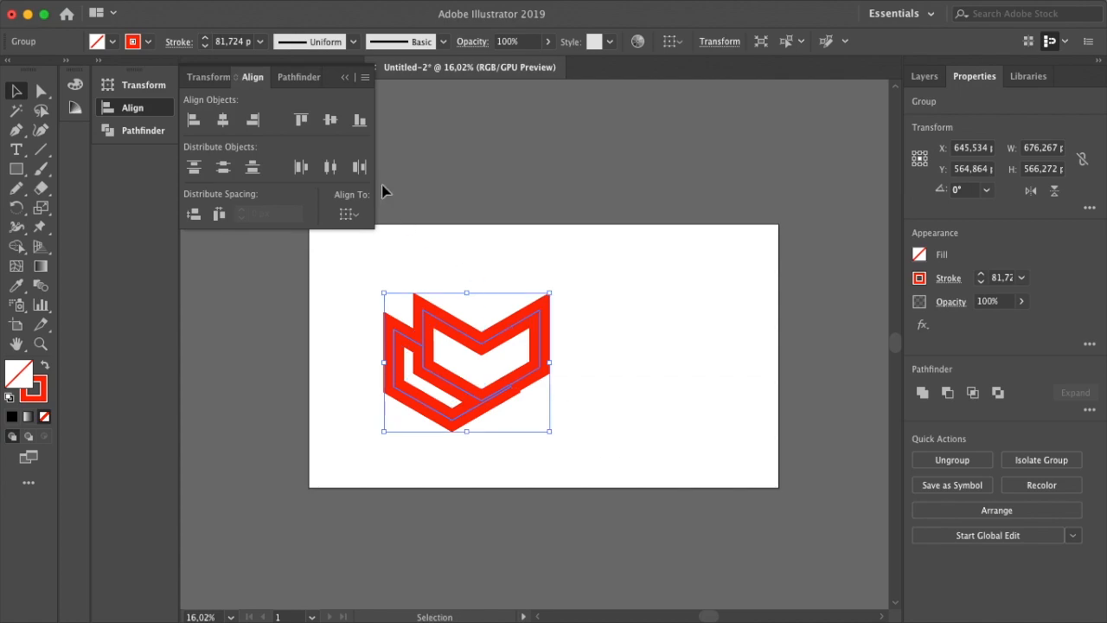
{"action": "left_click", "coordinate": [461, 171]}
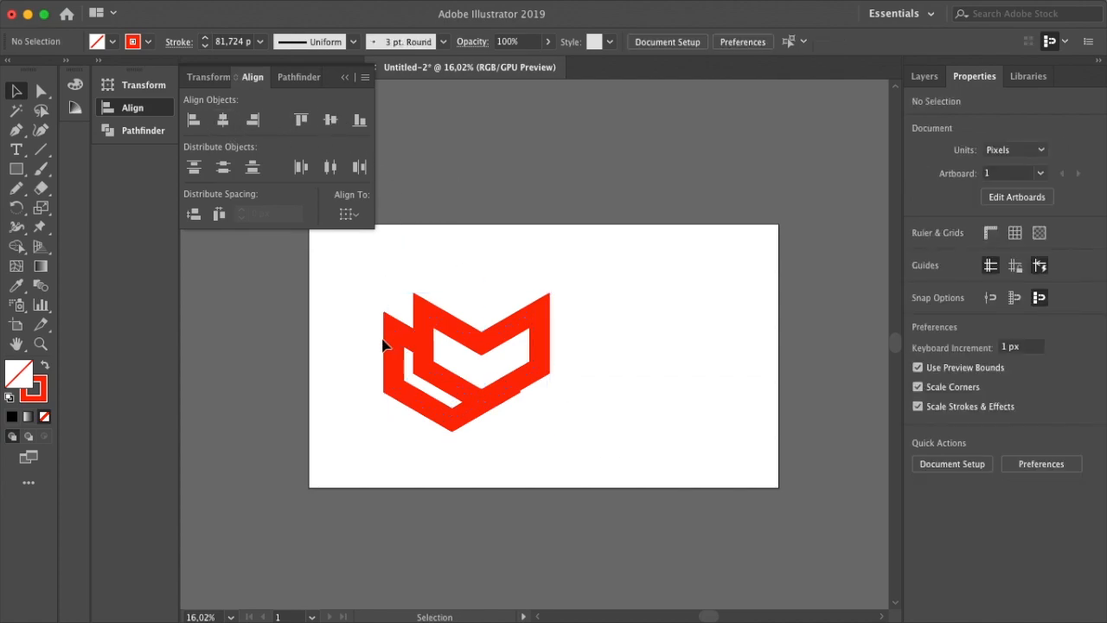
Draw a red-outlined rectangle of about 2002 by 1162 px over the whole artboard and round its corners.
{"action": "key", "text": "m"}
{"action": "scroll", "coordinate": [355, 297], "scroll_direction": "left", "scroll_amount": 3}
{"action": "left_click_drag", "start_coordinate": [387, 232], "coordinate": [856, 490]}
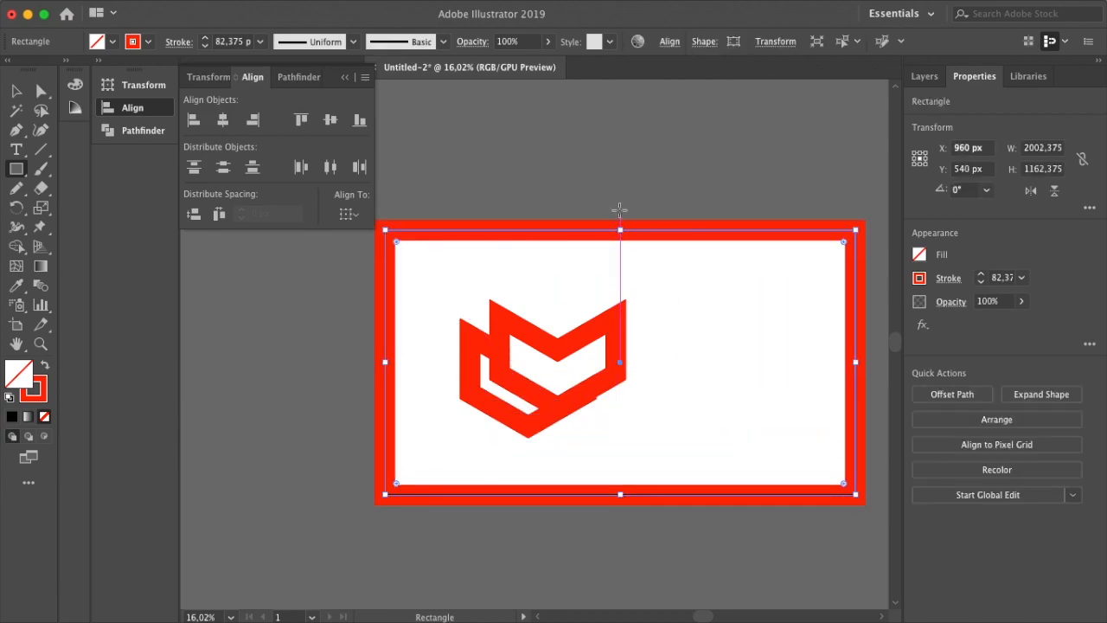
{"action": "left_click", "coordinate": [918, 278]}
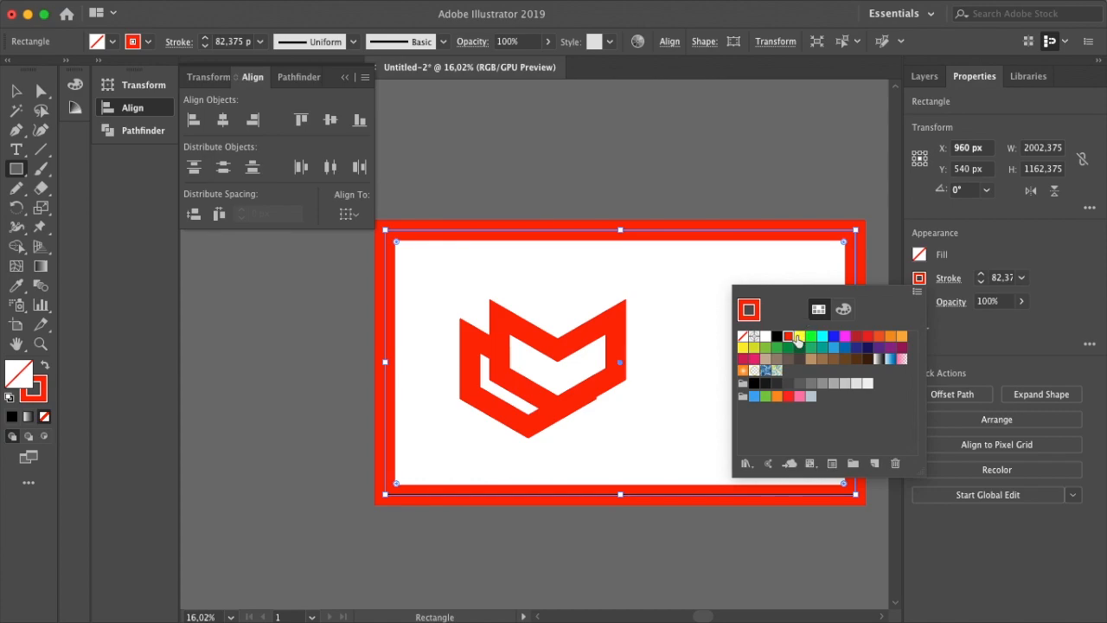
{"action": "left_click", "coordinate": [799, 336]}
{"action": "left_click", "coordinate": [787, 336]}
{"action": "left_click_drag", "start_coordinate": [394, 245], "coordinate": [541, 173]}
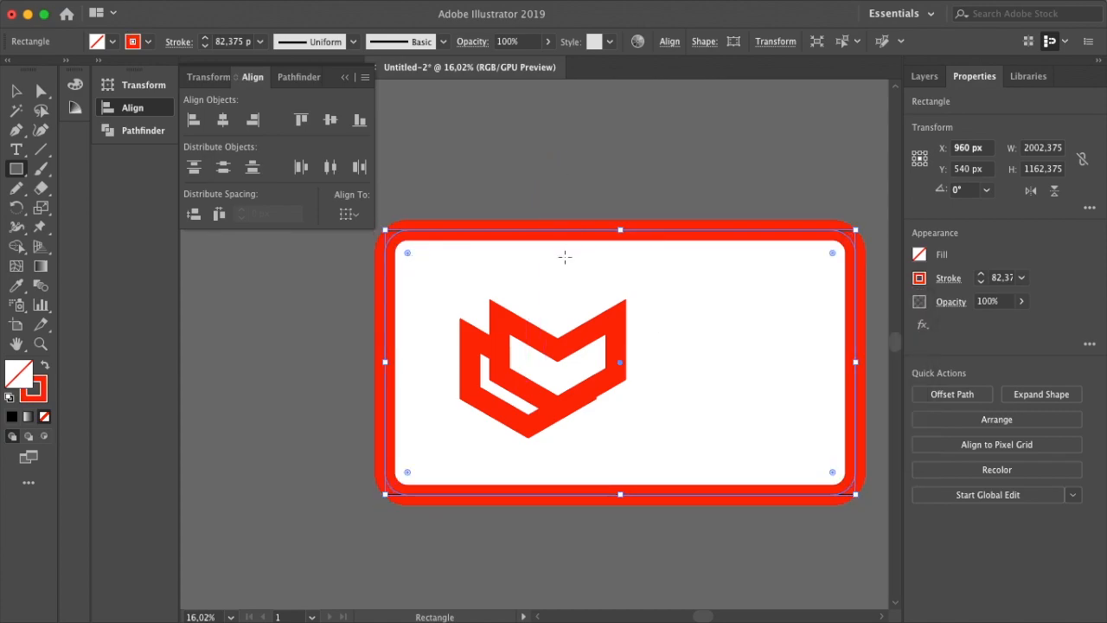
Align the chevron logo and the rounded frame on their vertical and horizontal centres.
{"action": "left_click", "coordinate": [595, 322], "text": "shift"}
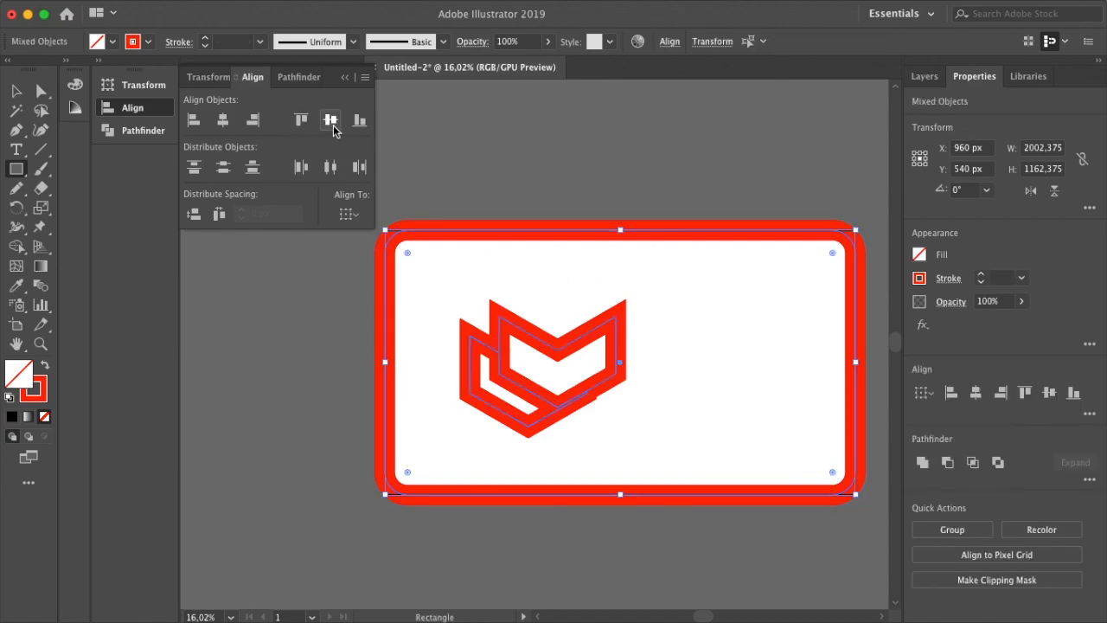
{"action": "left_click", "coordinate": [330, 119]}
{"action": "left_click", "coordinate": [223, 120]}
{"action": "left_click", "coordinate": [476, 179]}
{"action": "left_click", "coordinate": [512, 346]}
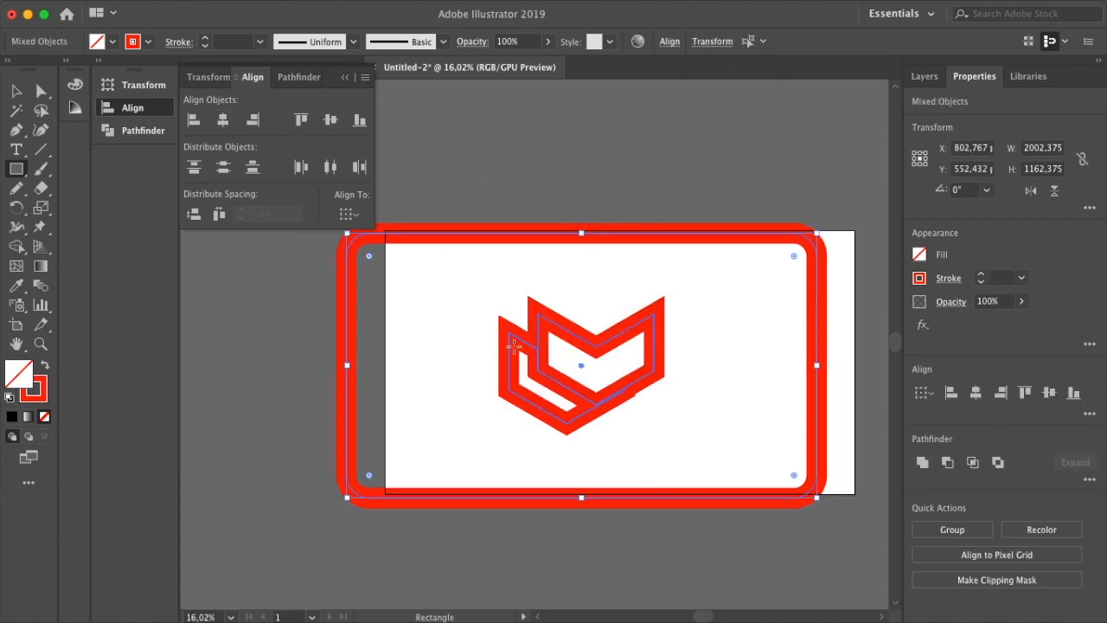
Nudge the frame and logo together to the right, back over the artboard, to about X 963 px.
{"action": "key", "text": "shift+Right"}
{"action": "key", "text": "shift+Right"}
{"action": "key", "text": "shift+Right"}
{"action": "key", "text": "shift+Right"}
{"action": "key", "text": "shift+Right"}
{"action": "key", "text": "shift+Right"}
{"action": "key", "text": "shift+Right"}
{"action": "key", "text": "shift+Right"}
{"action": "key", "text": "shift+Right"}
{"action": "key", "text": "shift+Right"}
{"action": "key", "text": "shift+Right"}
{"action": "key", "text": "shift+Right"}
{"action": "key", "text": "shift+Right"}
{"action": "key", "text": "shift+Right"}
{"action": "key", "text": "shift+Right"}
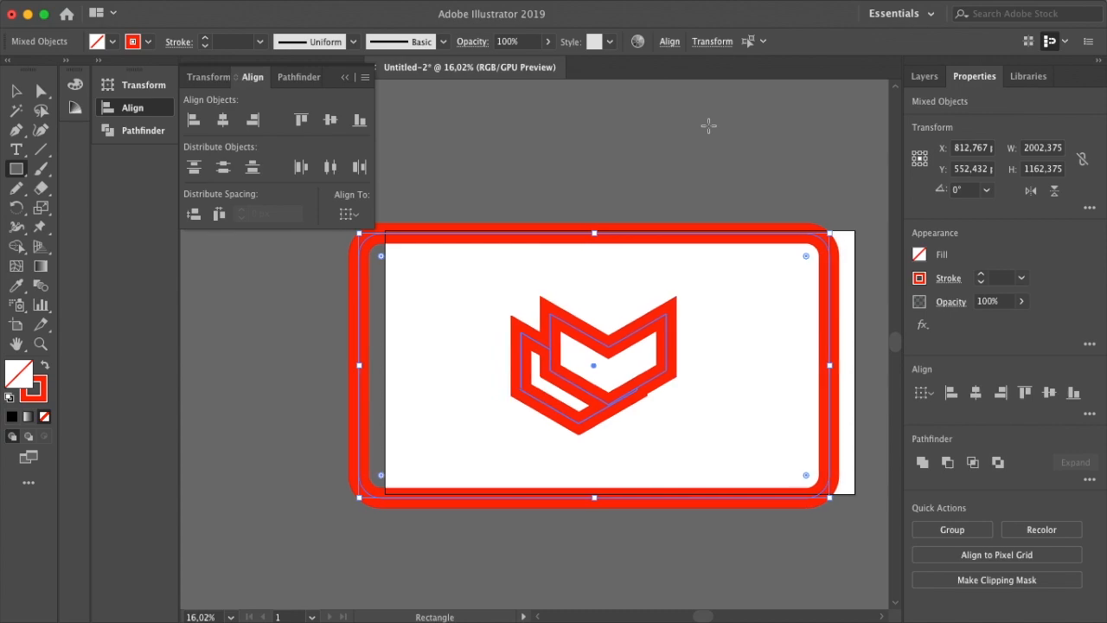
{"action": "key", "text": "shift+Right"}
{"action": "key", "text": "shift+Right"}
{"action": "key", "text": "shift+Right"}
{"action": "key", "text": "shift+Right"}
{"action": "key", "text": "shift+Right"}
{"action": "key", "text": "shift+Right"}
{"action": "key", "text": "shift+Right"}
{"action": "key", "text": "shift+Right"}
{"action": "key", "text": "shift+Right"}
{"action": "key", "text": "shift+Right"}
{"action": "key", "text": "shift+Right"}
{"action": "key", "text": "shift+Right"}
{"action": "key", "text": "shift+Right"}
{"action": "key", "text": "shift+Right"}
{"action": "key", "text": "shift+Right"}
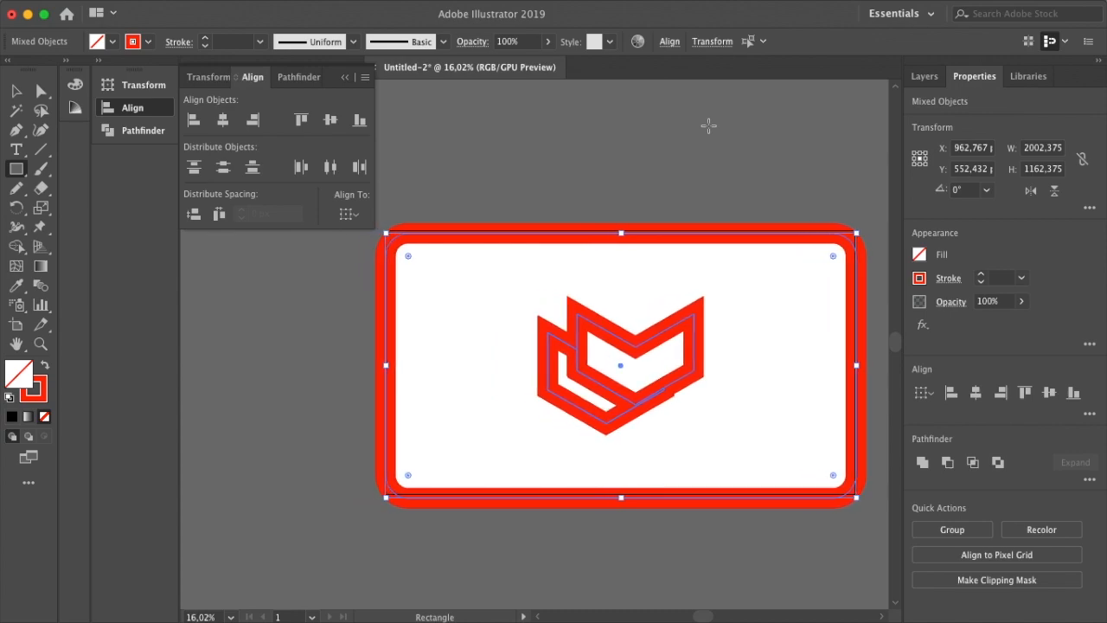
{"action": "key", "text": "v"}
{"action": "left_click", "coordinate": [704, 124]}
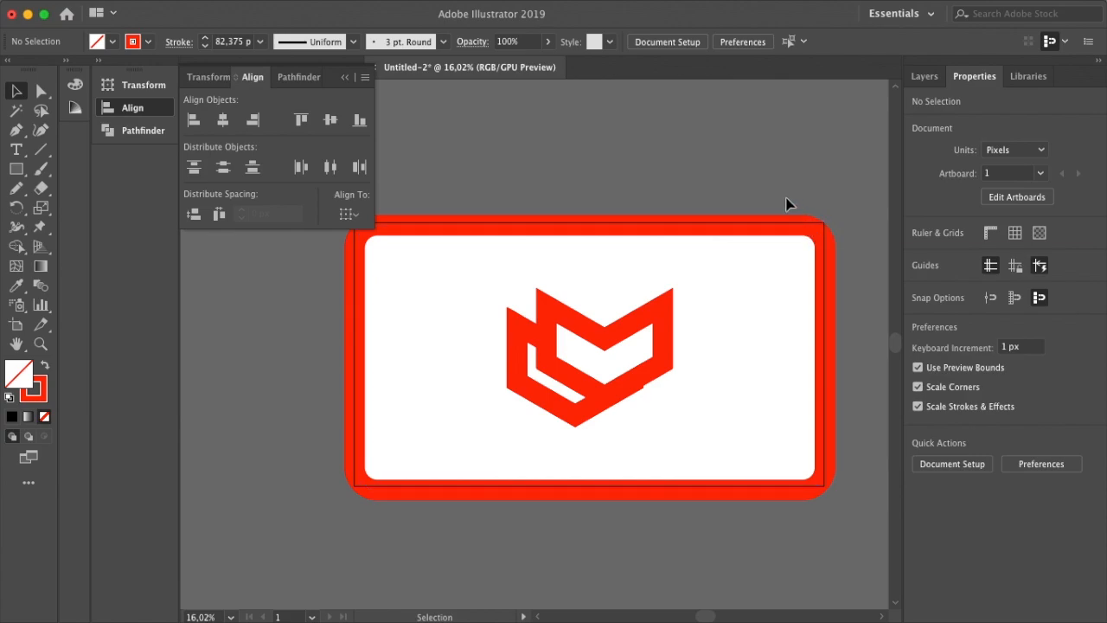
Draw a rectangle of about 1986 by 1134 px over the artboard with a black fill and a white stroke.
{"action": "scroll", "coordinate": [617, 168], "scroll_direction": "down", "scroll_amount": 2}
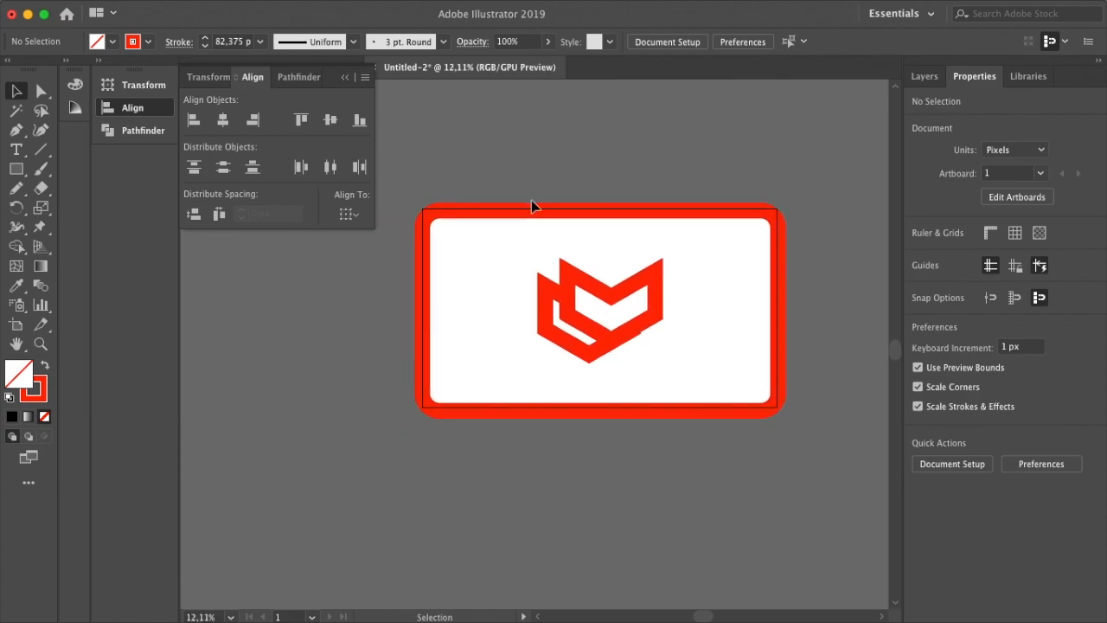
{"action": "key", "text": "m"}
{"action": "left_click_drag", "start_coordinate": [426, 209], "coordinate": [775, 402]}
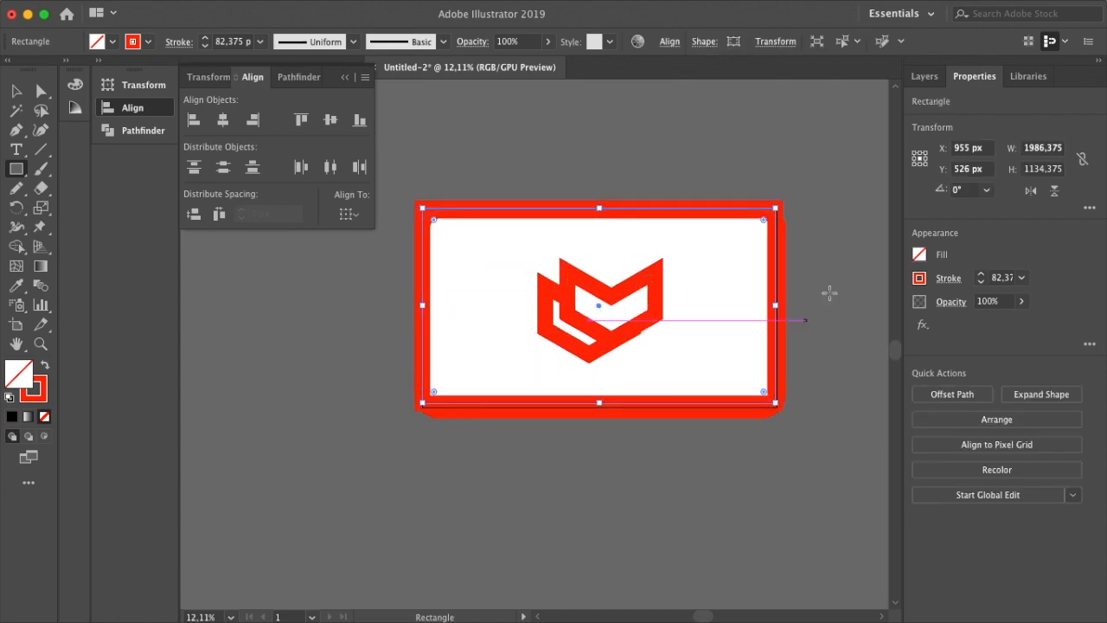
{"action": "left_click", "coordinate": [919, 254]}
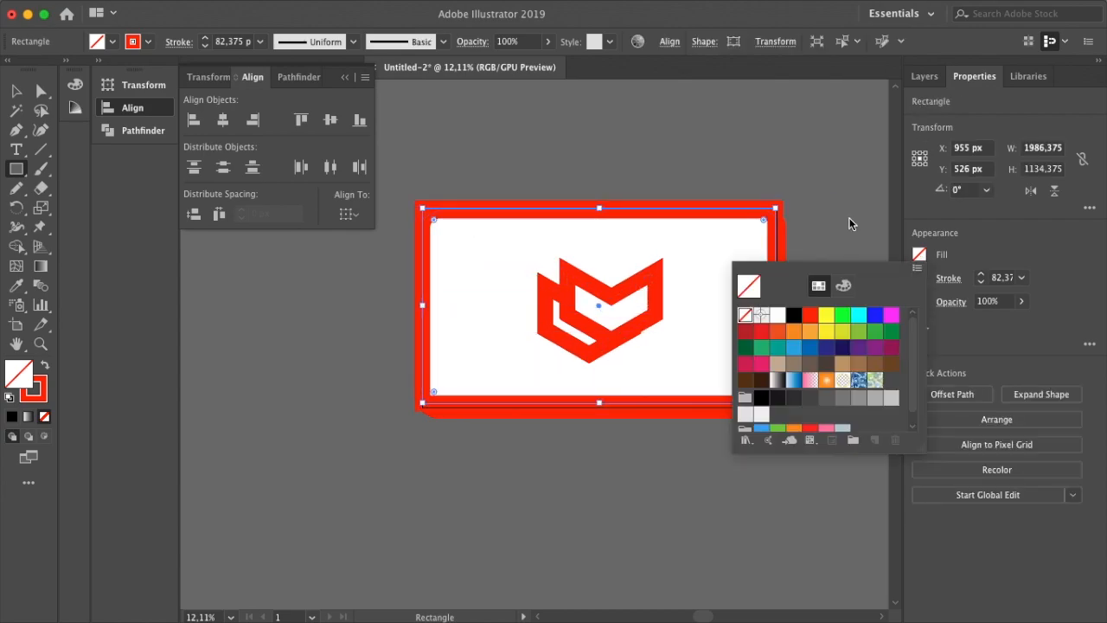
{"action": "left_click", "coordinate": [776, 312]}
{"action": "left_click", "coordinate": [919, 277]}
{"action": "left_click", "coordinate": [765, 337]}
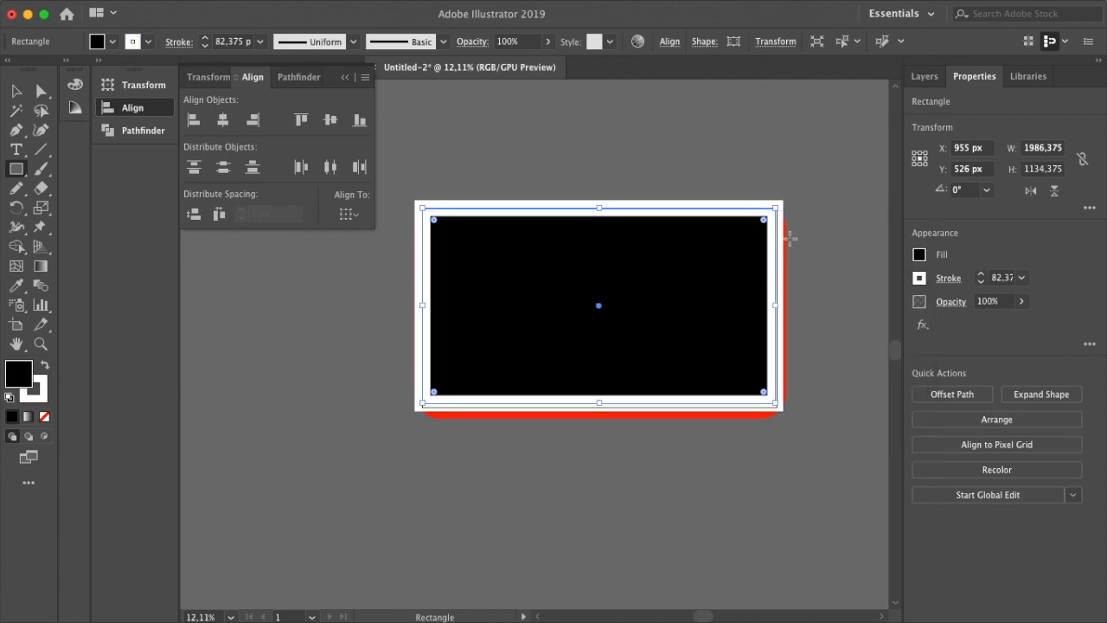
Remove the stroke from the black rectangle covering the artboard.
{"action": "left_click", "coordinate": [919, 278]}
{"action": "left_click", "coordinate": [748, 338]}
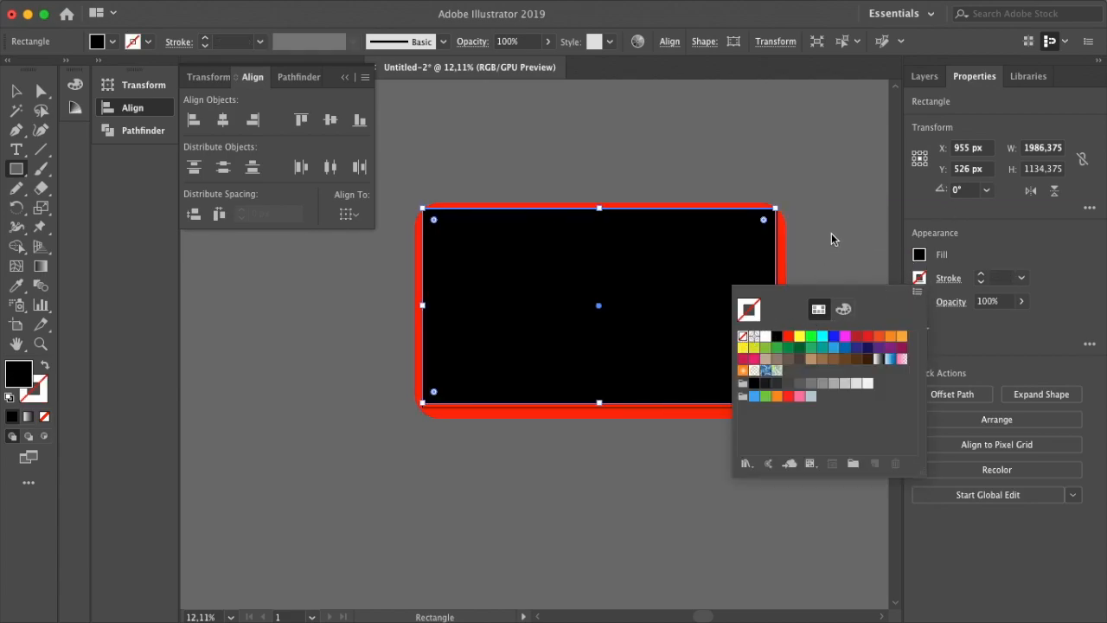
{"action": "key", "text": "super+a"}
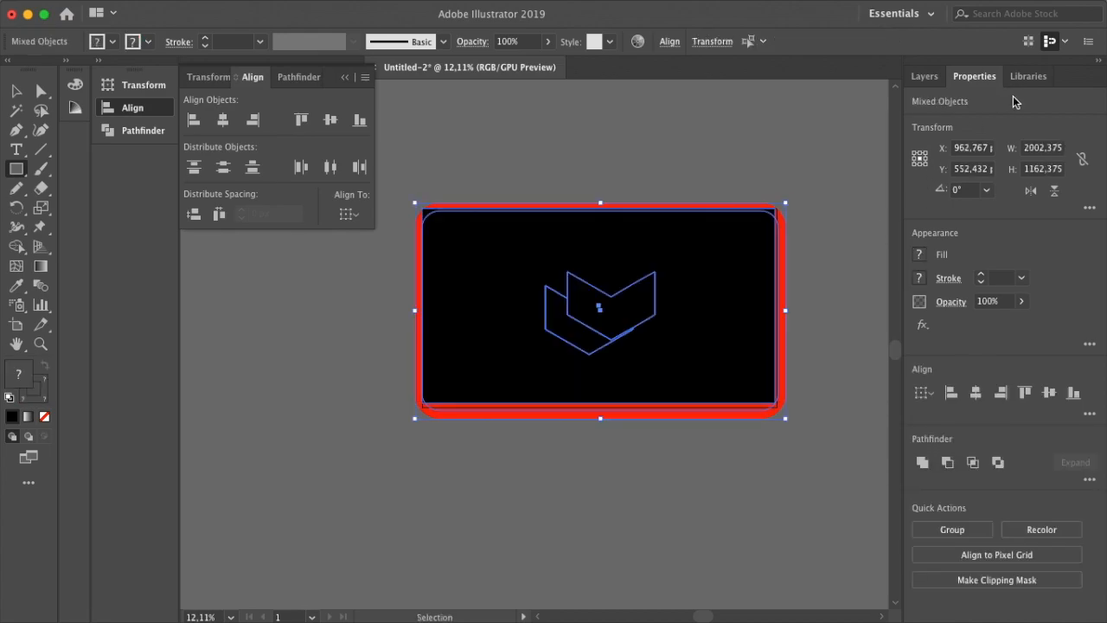
Reorder the layer contents so the logo group is above the red frame and the black rectangle is at the bottom of the stack.
{"action": "left_click", "coordinate": [924, 76]}
{"action": "left_click_drag", "start_coordinate": [993, 154], "coordinate": [986, 110]}
{"action": "key", "text": "m"}
{"action": "left_click", "coordinate": [850, 165]}
{"action": "left_click", "coordinate": [542, 351]}
{"action": "left_click_drag", "start_coordinate": [1017, 151], "coordinate": [1003, 128]}
{"action": "left_click", "coordinate": [847, 152]}
{"action": "left_click", "coordinate": [516, 346]}
{"action": "key", "text": "v"}
{"action": "left_click", "coordinate": [599, 162]}
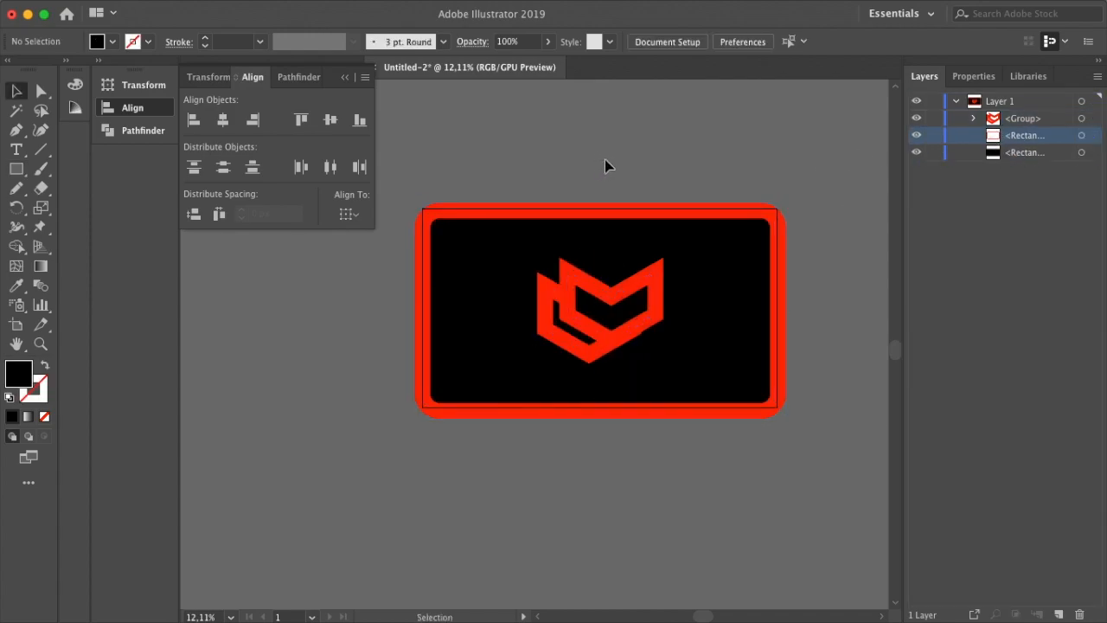
Try to move the chevron logo upward over the black background.
{"action": "scroll", "coordinate": [607, 159], "scroll_direction": "up", "scroll_amount": 1}
{"action": "left_click", "coordinate": [690, 219]}
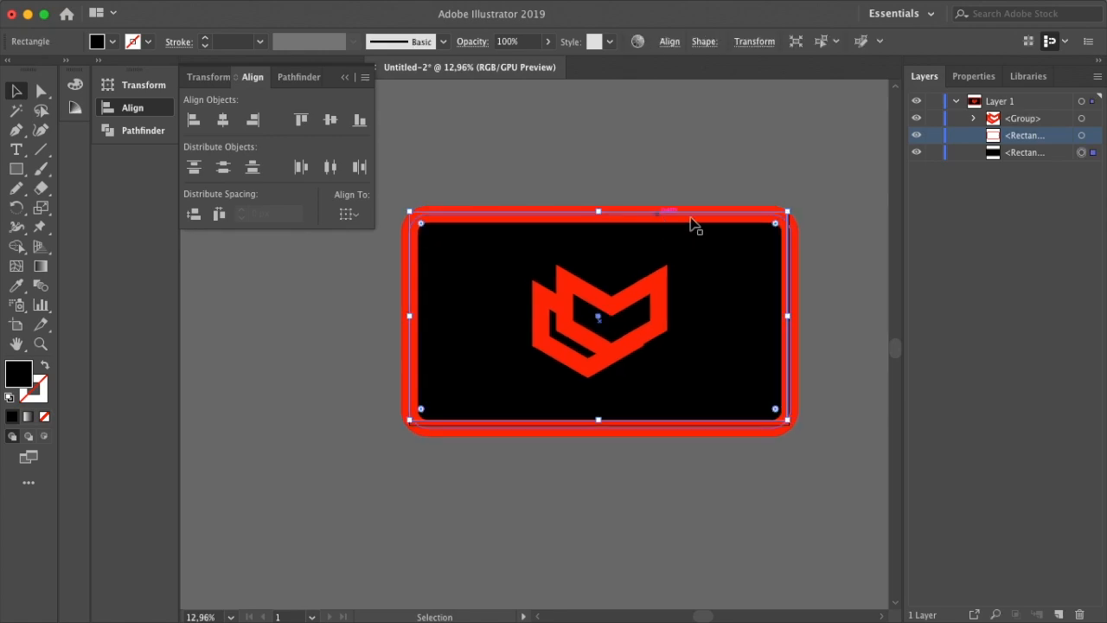
{"action": "left_click", "coordinate": [974, 76]}
{"action": "left_click", "coordinate": [888, 295]}
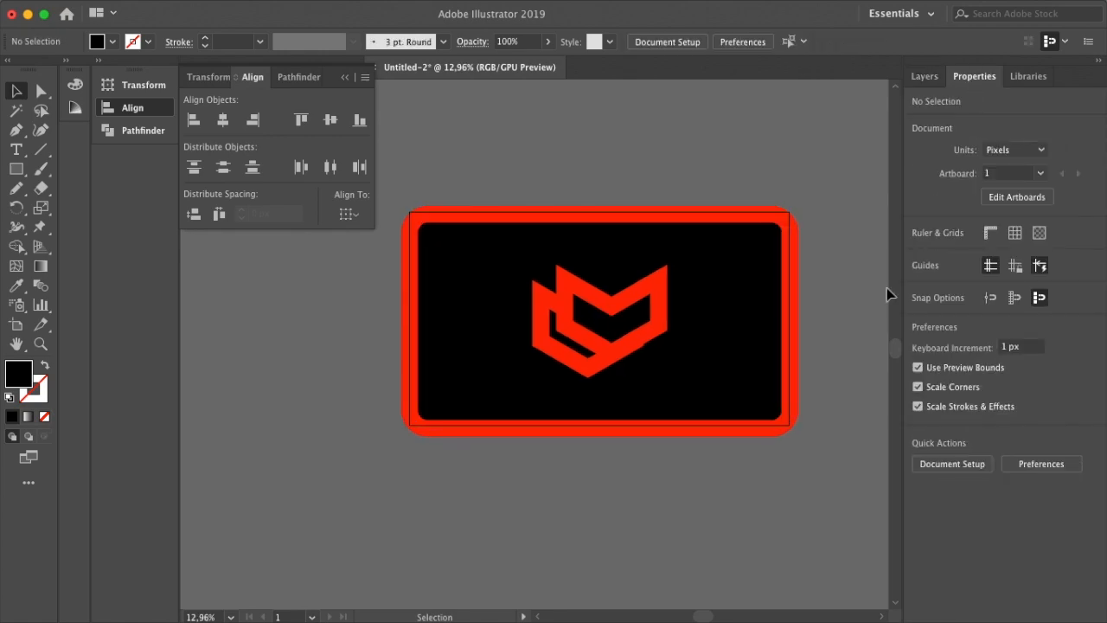
{"action": "left_click", "coordinate": [572, 321]}
{"action": "left_click_drag", "start_coordinate": [598, 321], "coordinate": [599, 301]}
{"action": "key", "text": "super+z"}
Isolate the logo group and its compound path, try to shift the outline upward, undo each move and leave isolation.
{"action": "double_click", "coordinate": [604, 305]}
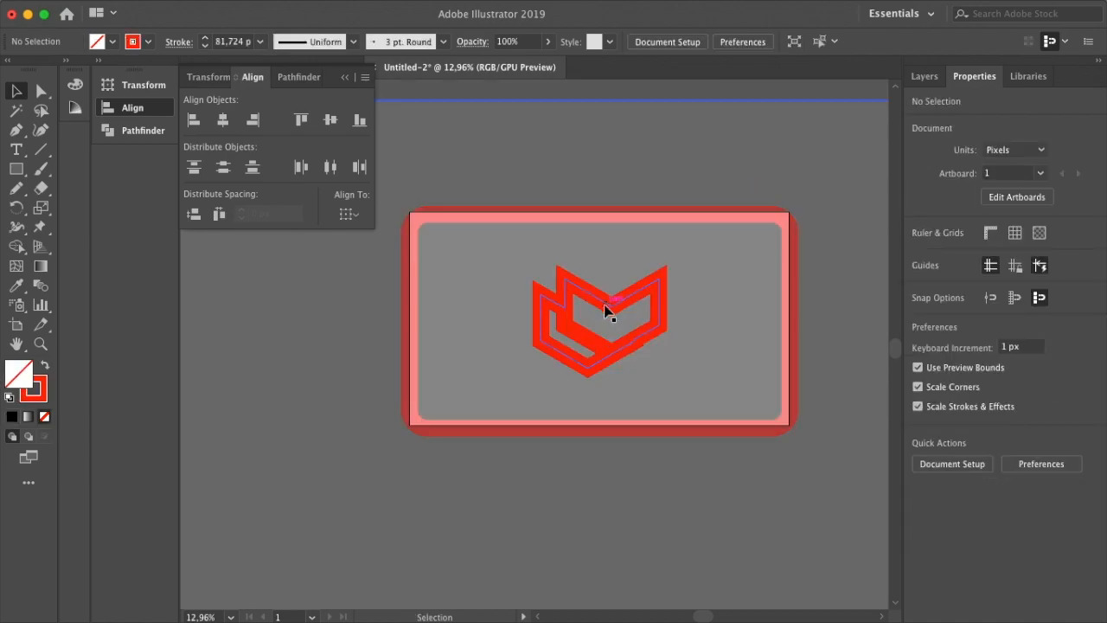
{"action": "key", "text": "super+a"}
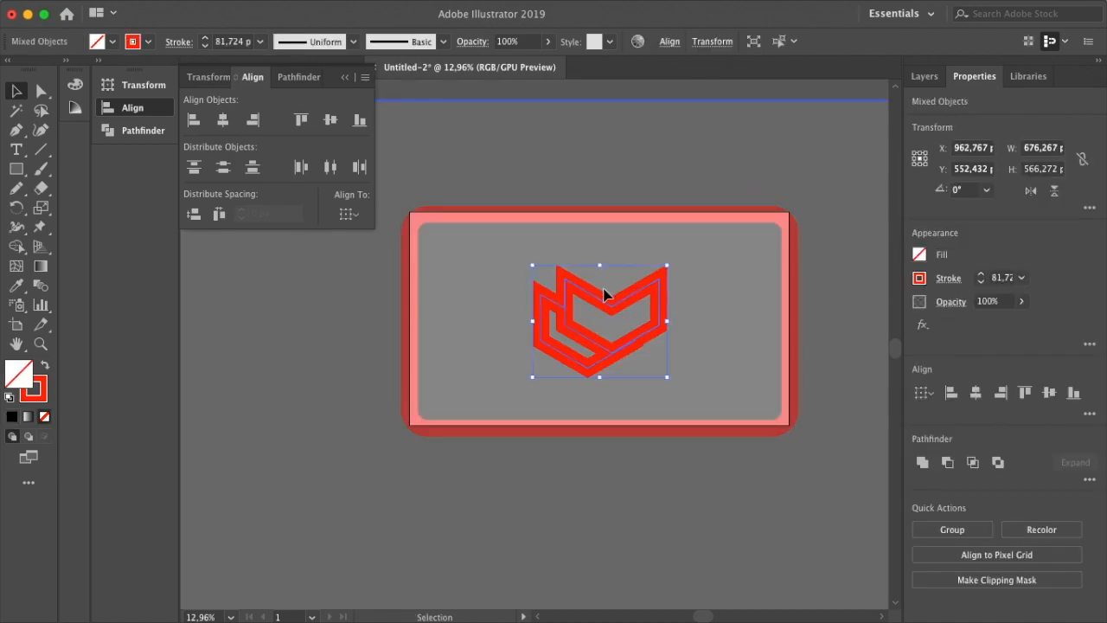
{"action": "left_click", "coordinate": [600, 320]}
{"action": "left_click_drag", "start_coordinate": [609, 310], "coordinate": [607, 273]}
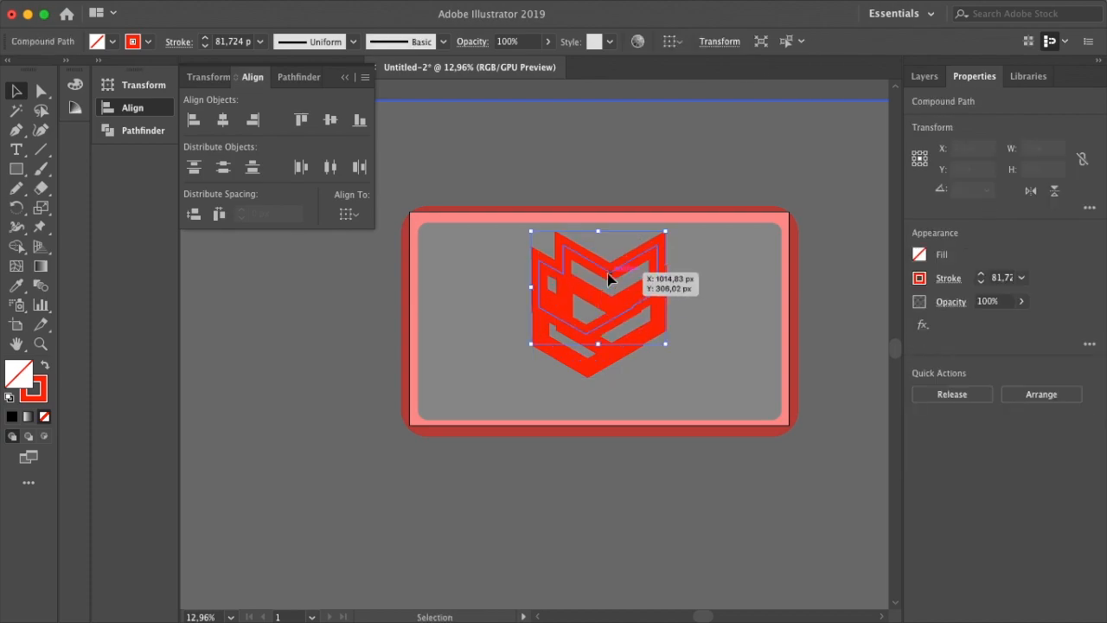
{"action": "key", "text": "super+z"}
{"action": "double_click", "coordinate": [619, 302]}
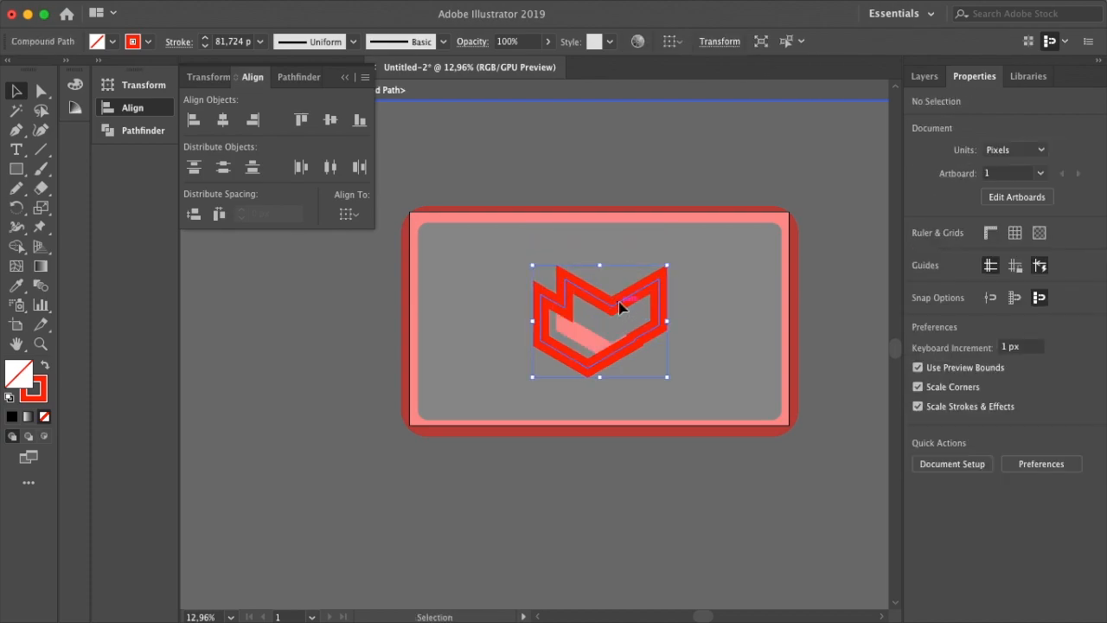
{"action": "left_click_drag", "start_coordinate": [619, 301], "coordinate": [616, 273]}
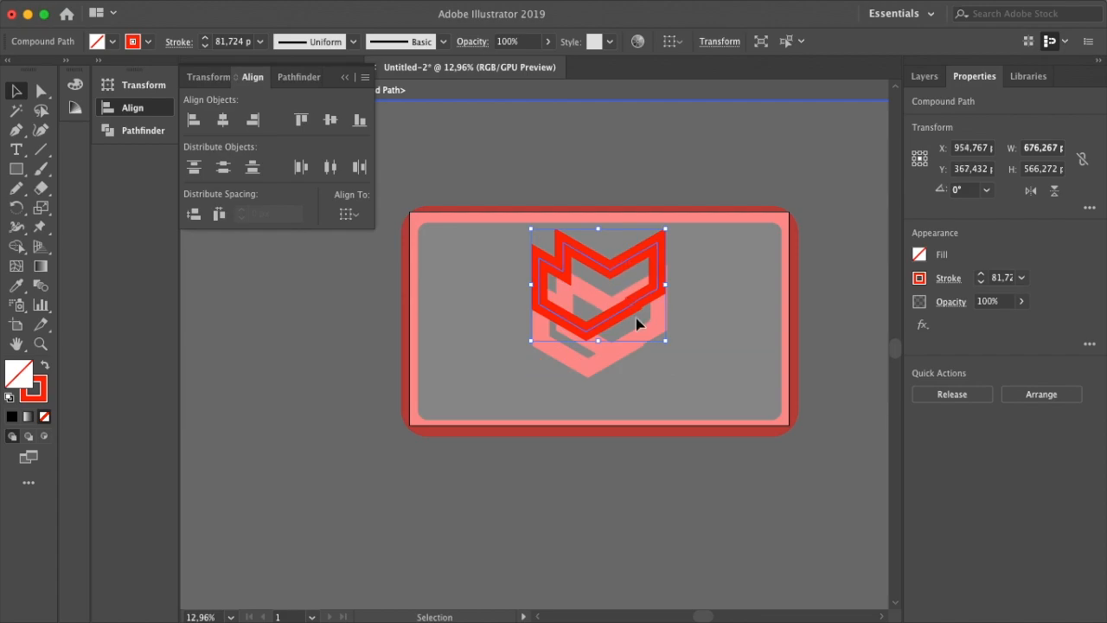
{"action": "key", "text": "a"}
{"action": "key", "text": "super+z"}
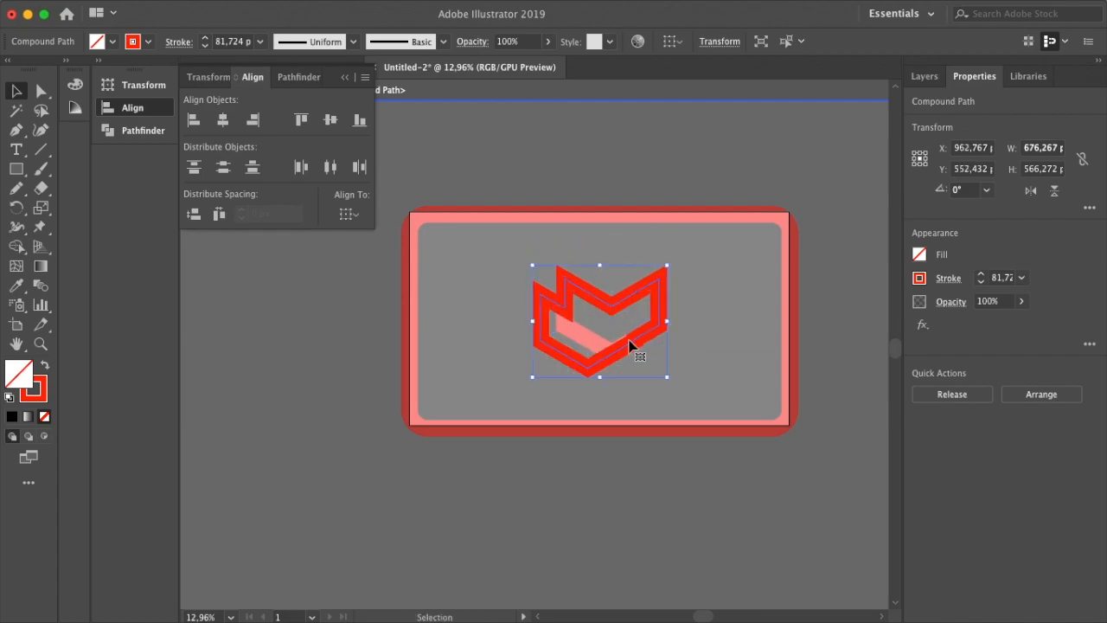
{"action": "left_click", "coordinate": [820, 315]}
Move the whole chevron logo group up towards the frame's upper edge to free space beneath it.
{"action": "double_click", "coordinate": [593, 339]}
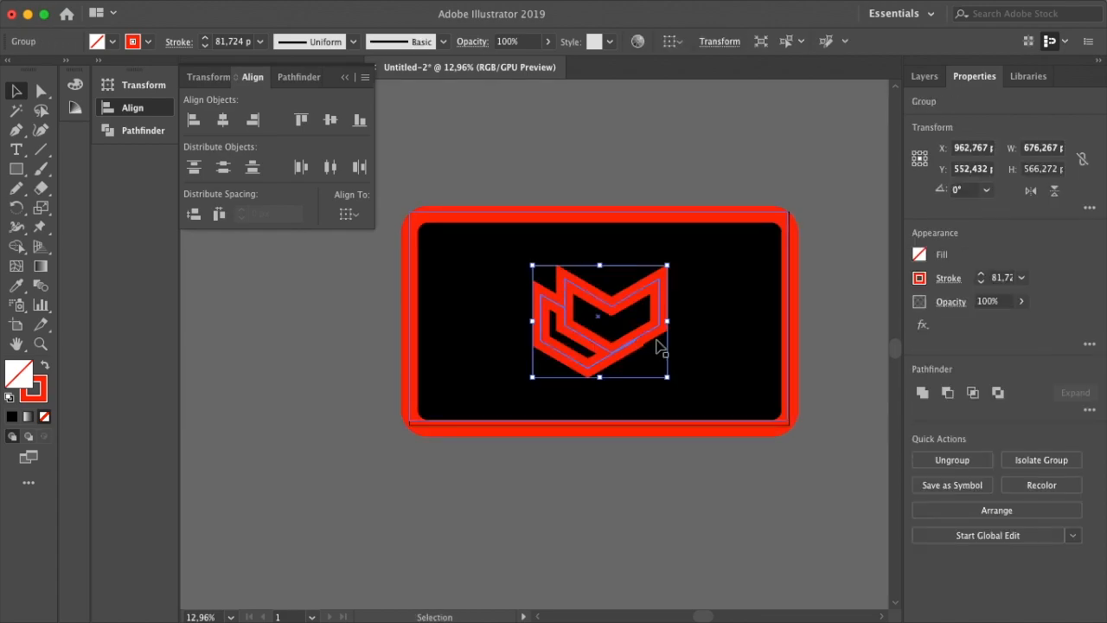
{"action": "left_click_drag", "start_coordinate": [598, 317], "coordinate": [600, 293]}
{"action": "key", "text": "super+z"}
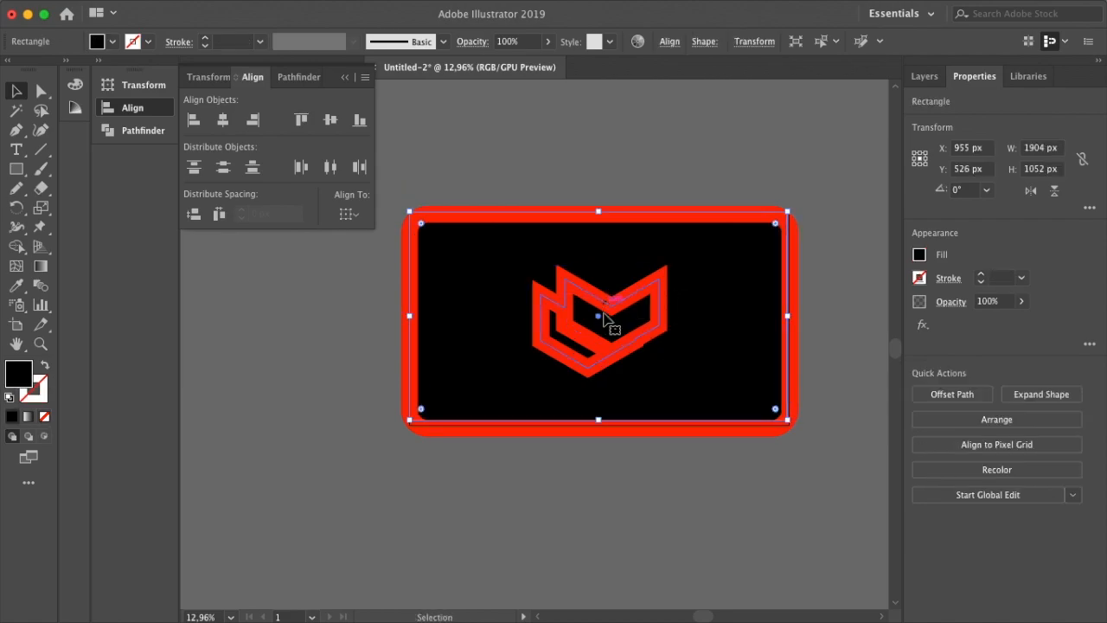
{"action": "left_click", "coordinate": [571, 334]}
{"action": "left_click_drag", "start_coordinate": [579, 328], "coordinate": [599, 312]}
{"action": "key", "text": "super+z"}
{"action": "left_click", "coordinate": [594, 342]}
{"action": "left_click", "coordinate": [598, 369]}
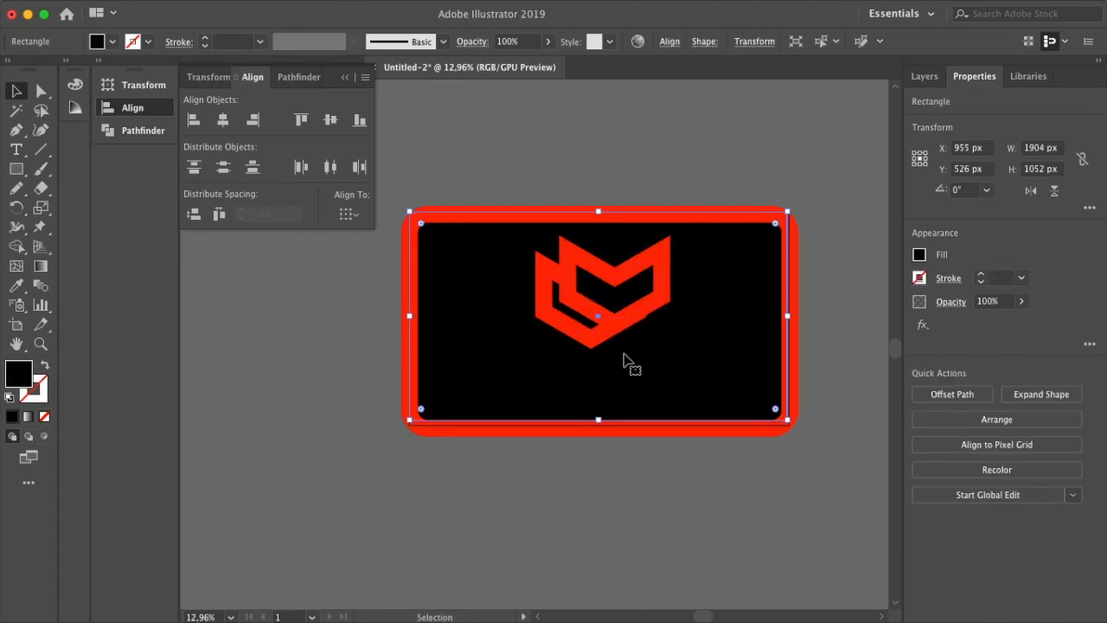
Start point text below the logo and set it to Copperplate Regular, 72 pt, with a white fill.
{"action": "key", "text": "t"}
{"action": "left_click", "coordinate": [591, 364]}
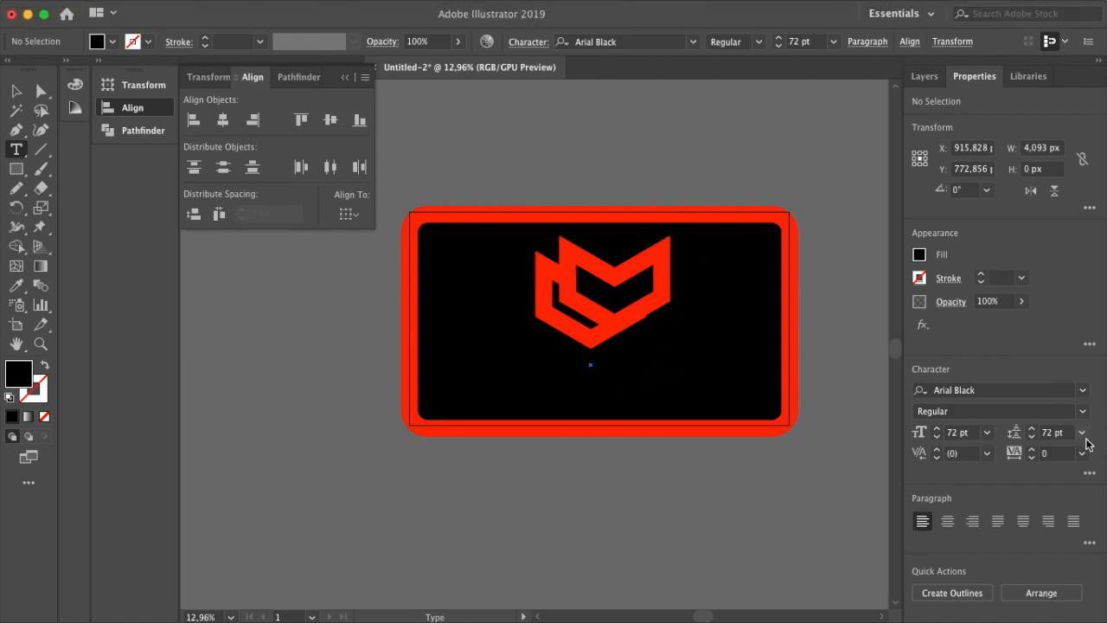
{"action": "left_click", "coordinate": [988, 432]}
{"action": "left_click", "coordinate": [1001, 417]}
{"action": "left_click", "coordinate": [1082, 390]}
{"action": "left_click", "coordinate": [970, 573]}
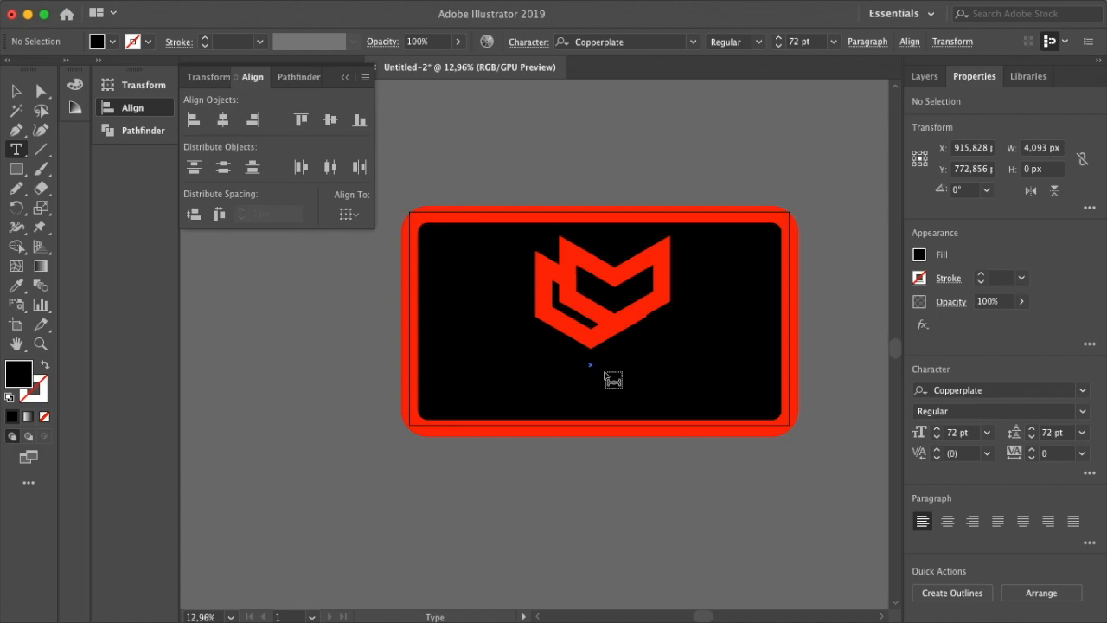
{"action": "left_click", "coordinate": [922, 256]}
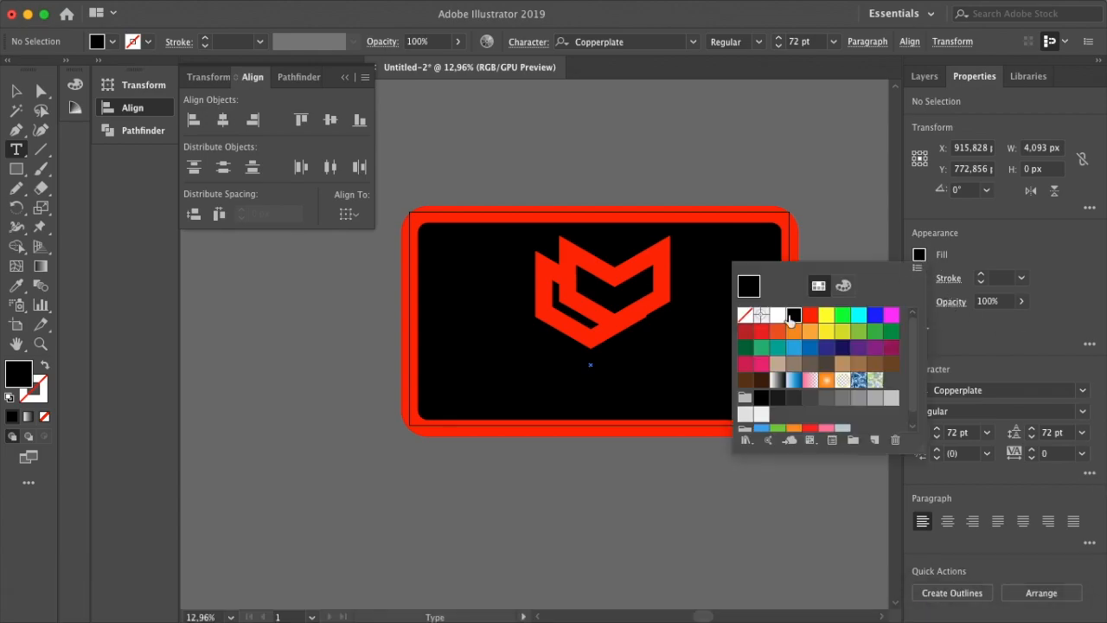
{"action": "left_click", "coordinate": [776, 316]}
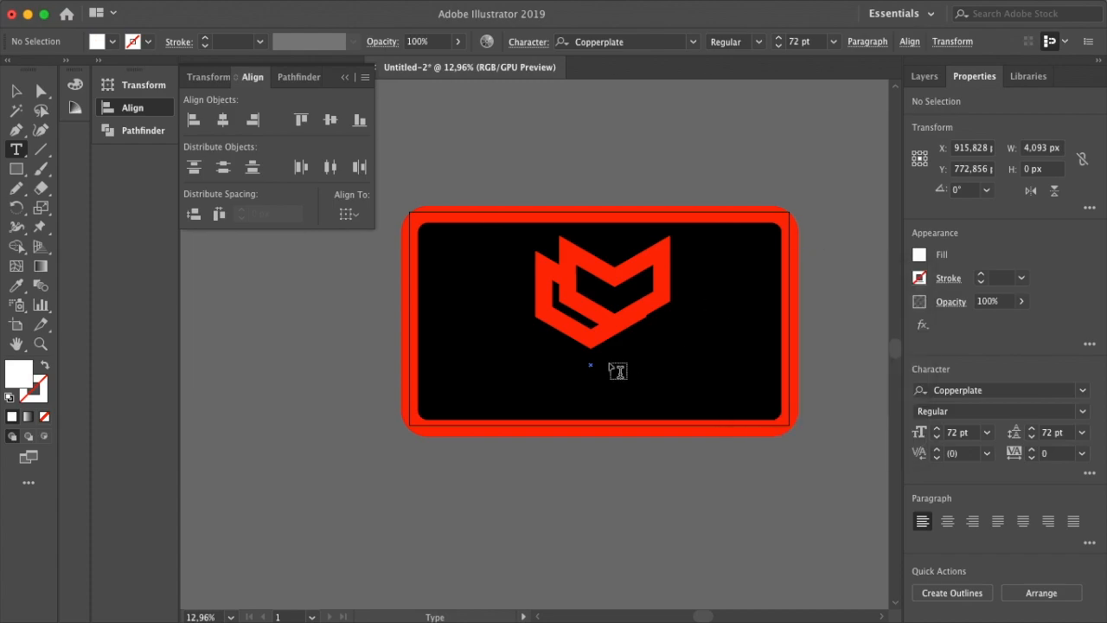
Add the text "YOUR BRANDS" beneath the logo and fill it with white.
{"action": "left_click", "coordinate": [588, 370]}
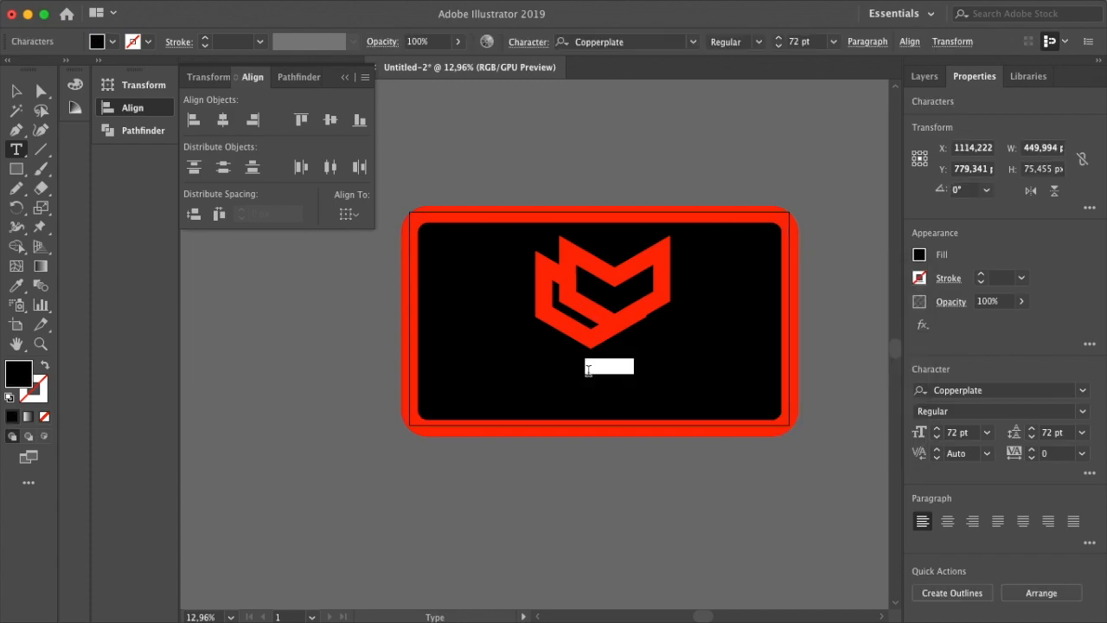
{"action": "key", "text": "BackSpace"}
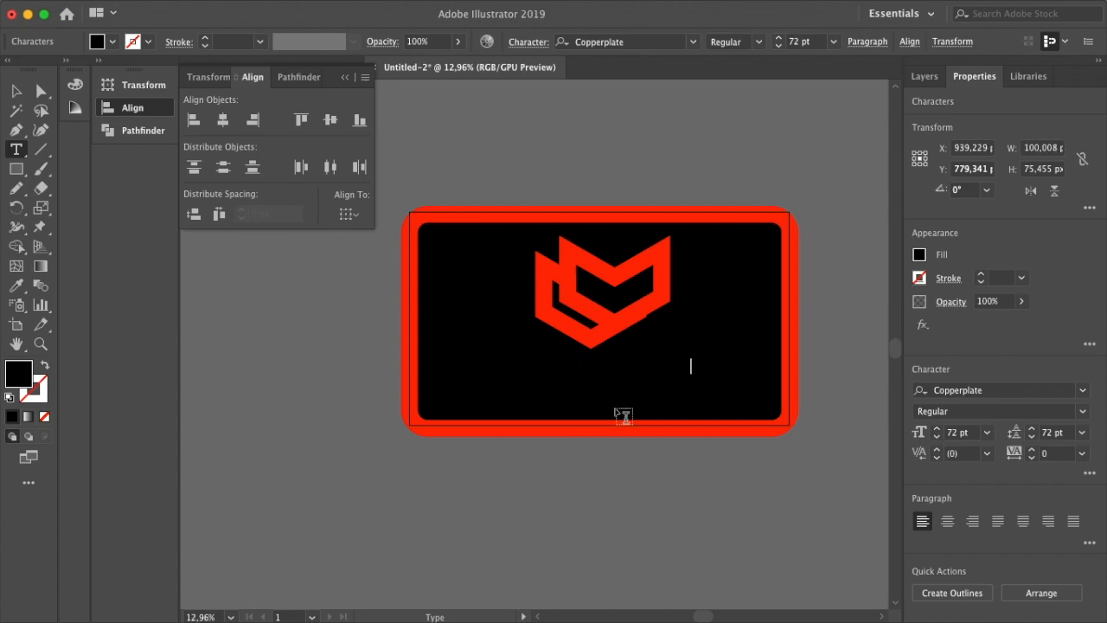
{"action": "key", "text": "super+a"}
{"action": "left_click", "coordinate": [918, 256]}
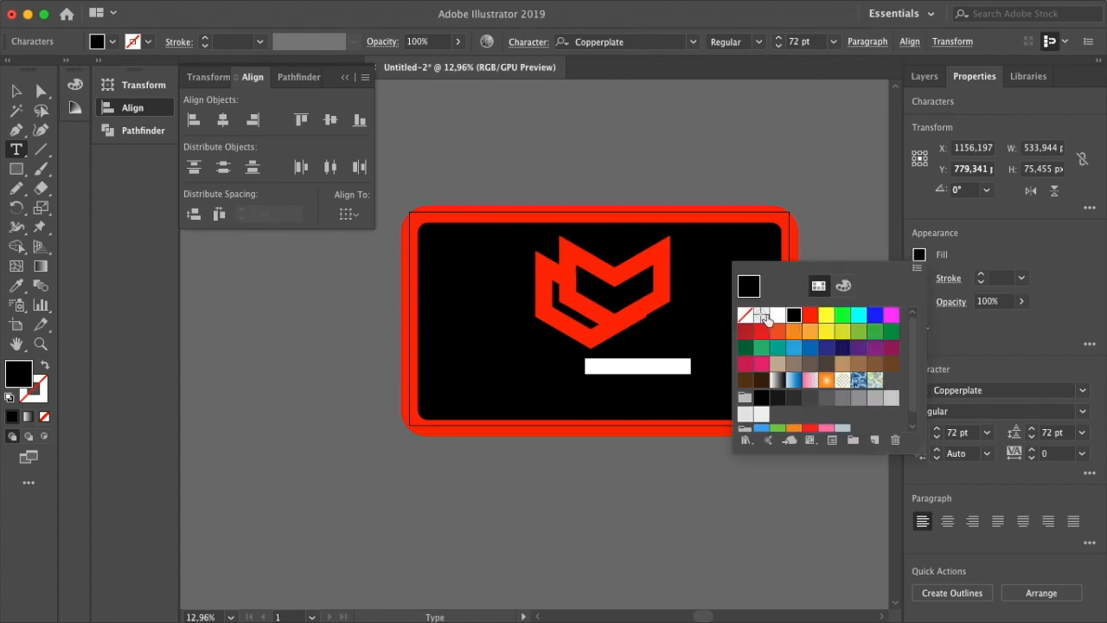
{"action": "left_click", "coordinate": [767, 318]}
Apply a 40 pt red stroke to the "YOUR BRANDS" text and change its font to DIN Alternate Bold.
{"action": "left_click", "coordinate": [1023, 279]}
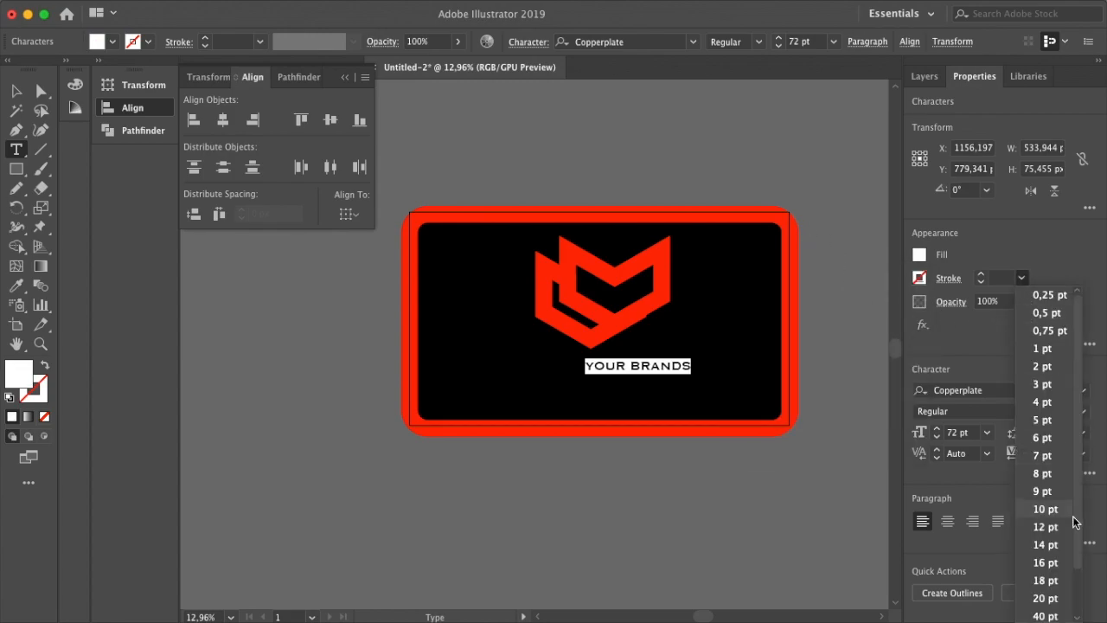
{"action": "left_click", "coordinate": [1051, 602]}
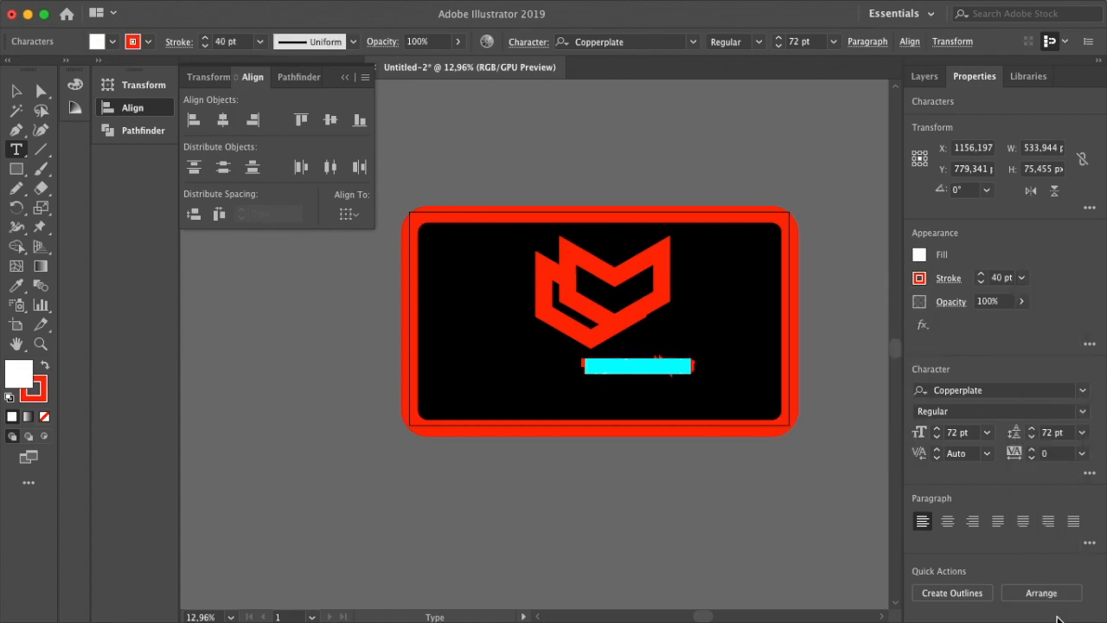
{"action": "left_click", "coordinate": [870, 422]}
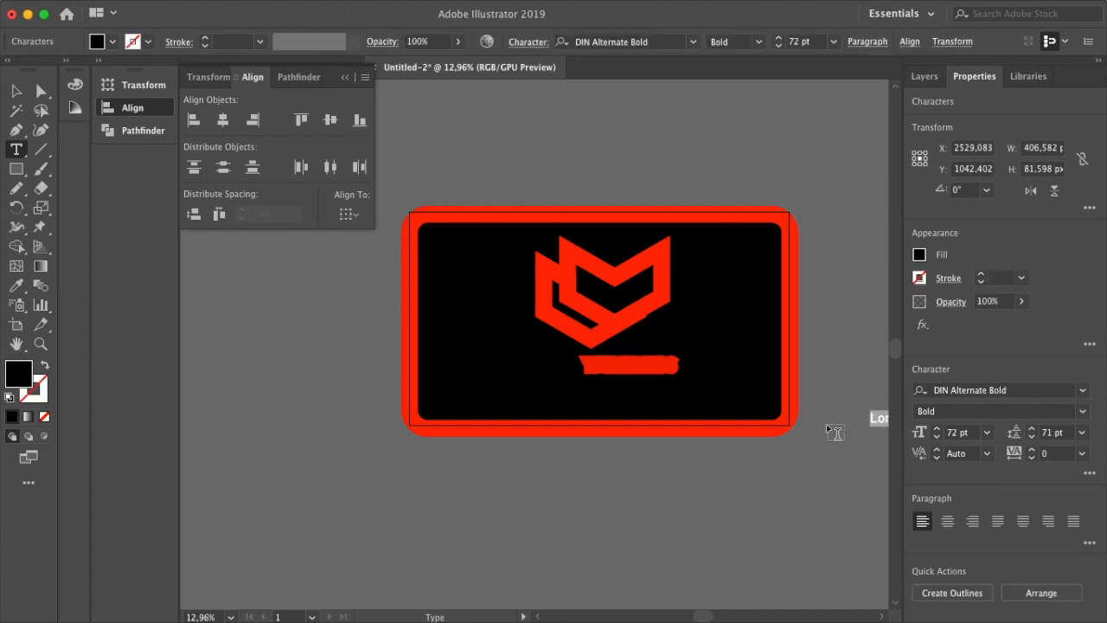
Reduce the stroke of the "YOUR BRANDS" text to 1 pt and set the stroke colour to none.
{"action": "left_click", "coordinate": [631, 366]}
{"action": "key", "text": "ctrl+a"}
{"action": "left_click", "coordinate": [1020, 278]}
{"action": "left_click", "coordinate": [1042, 292]}
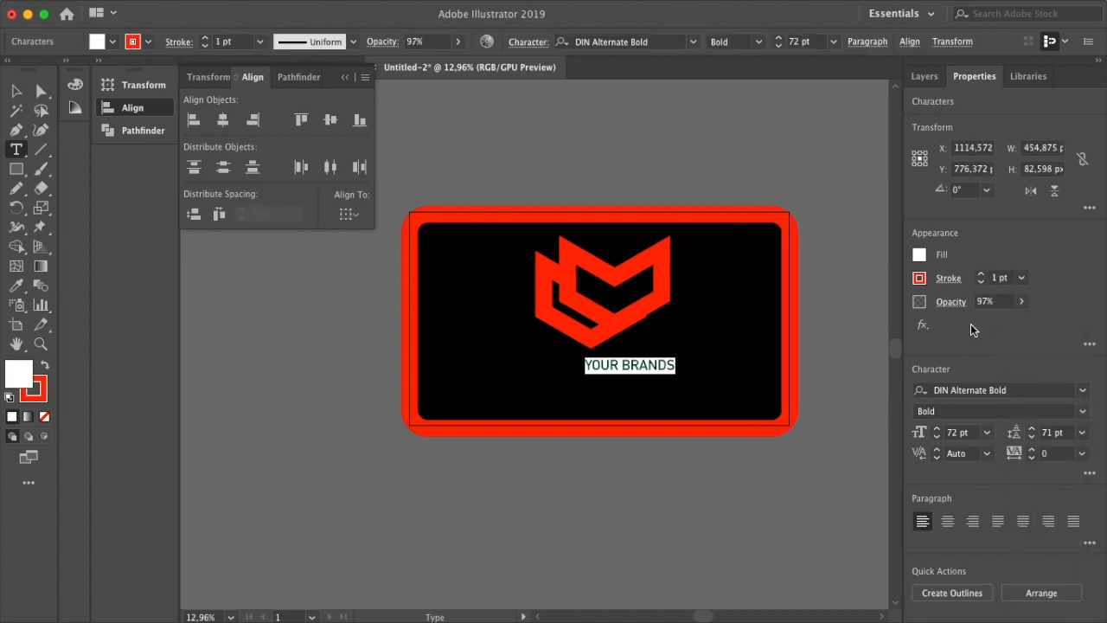
{"action": "left_click", "coordinate": [920, 278]}
{"action": "left_click", "coordinate": [741, 334]}
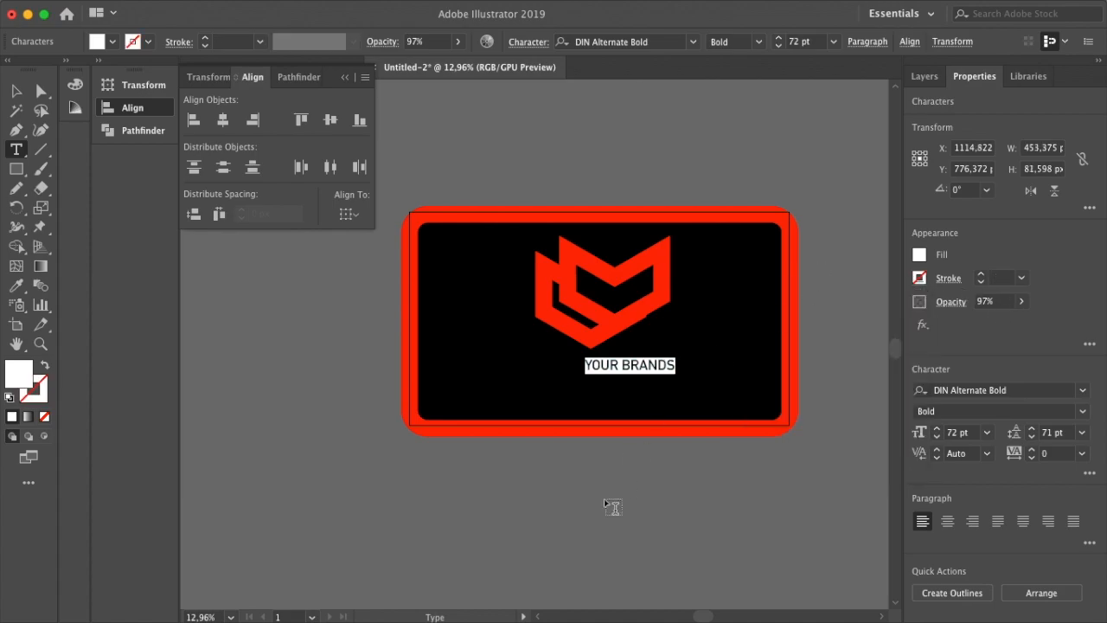
{"action": "type", "text": "V"}
{"action": "key", "text": "super+z"}
{"action": "left_click", "coordinate": [603, 452]}
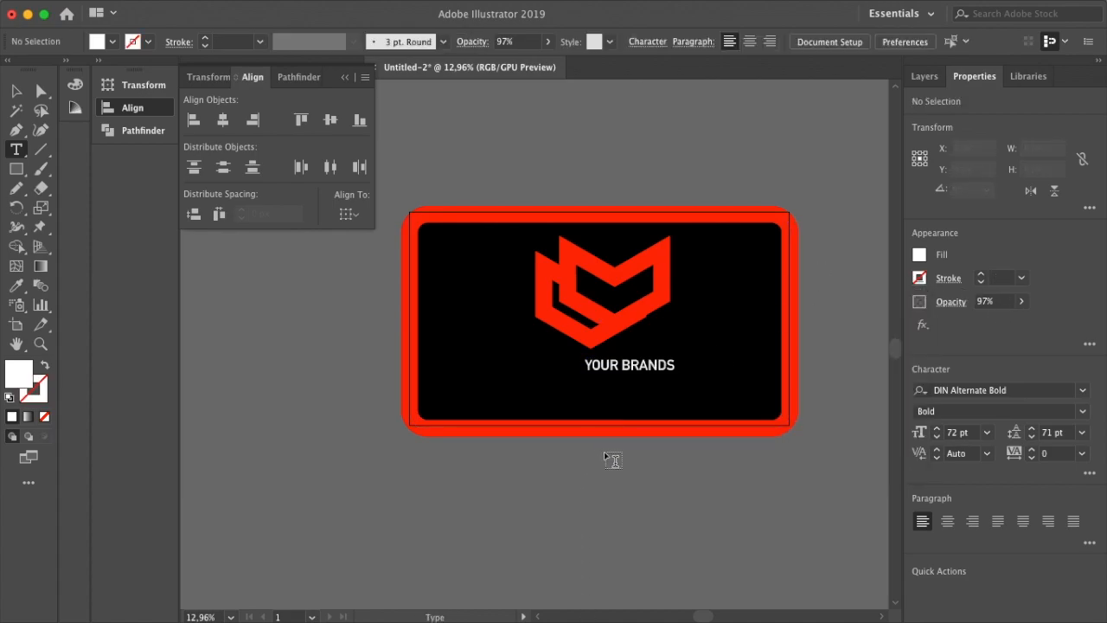
Enlarge the "YOUR BRANDS" text and centre it beneath the chevron logo.
{"action": "key", "text": "v"}
{"action": "left_click", "coordinate": [623, 370]}
{"action": "left_click_drag", "start_coordinate": [675, 375], "coordinate": [625, 389]}
{"action": "left_click", "coordinate": [629, 474]}
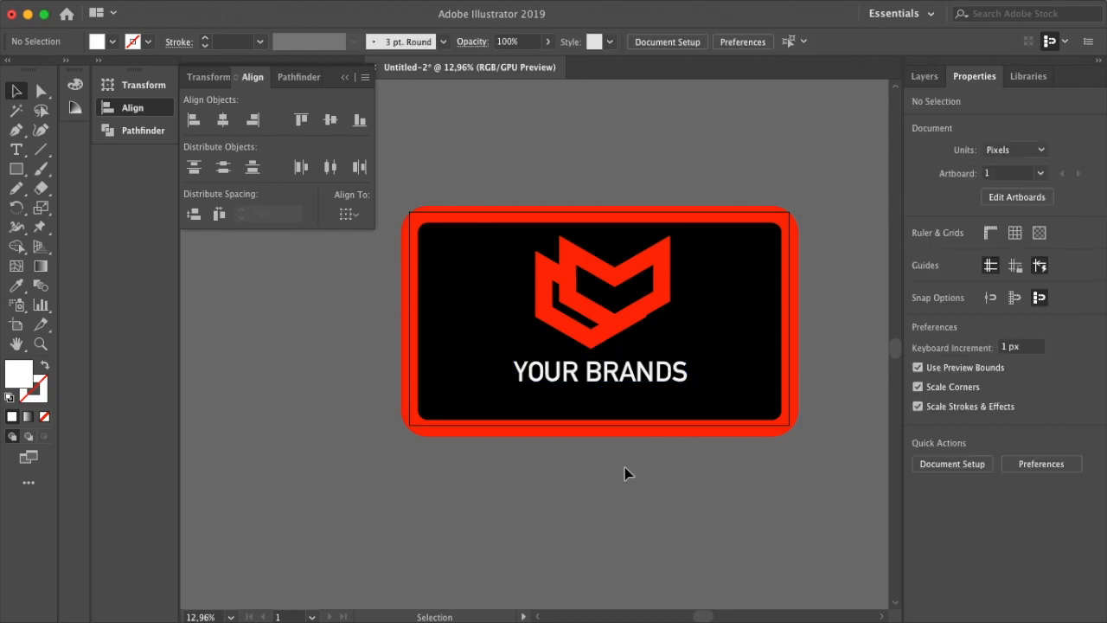
Paste the navy and orange square badge from Logog.ai into Untitled-2 and scale it down in the black background's upper-left corner.
{"action": "left_click", "coordinate": [342, 74]}
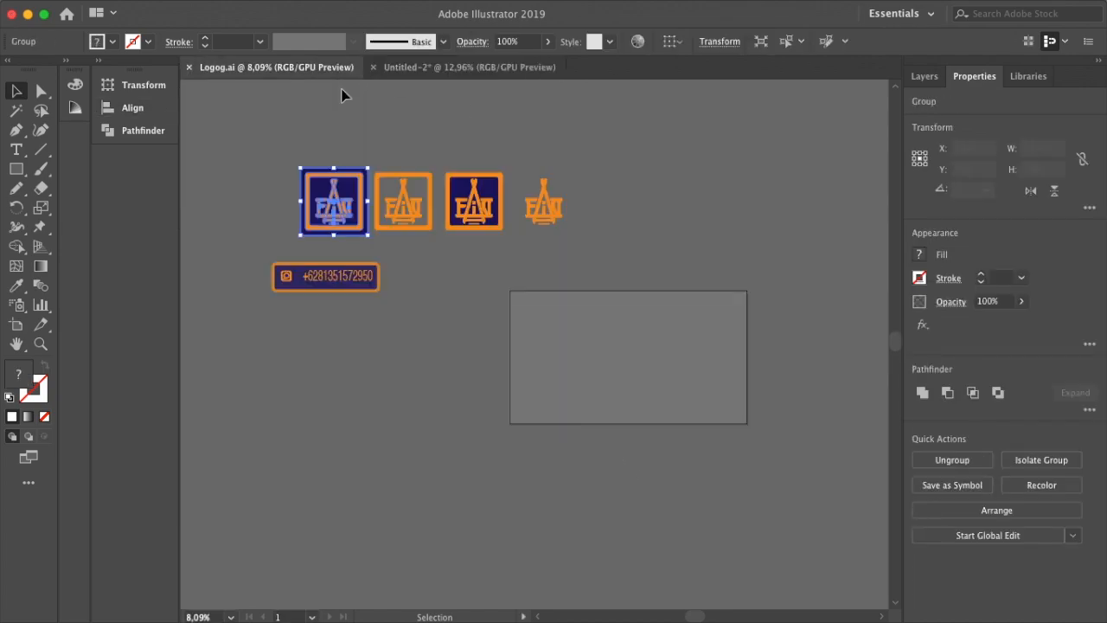
{"action": "left_click", "coordinate": [459, 67]}
{"action": "left_click", "coordinate": [434, 260]}
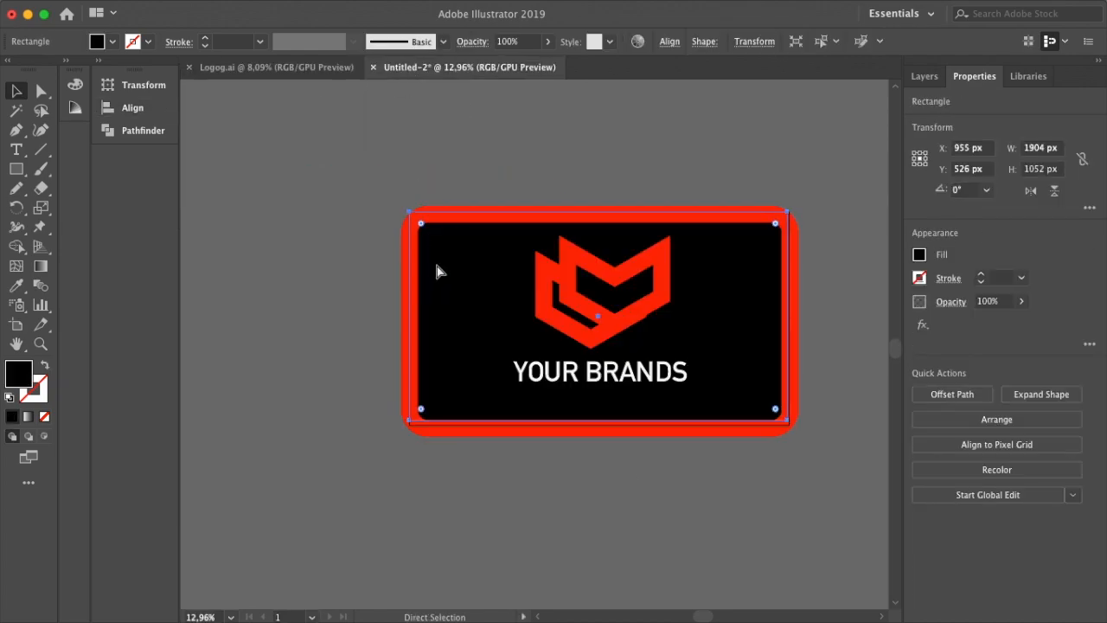
{"action": "key", "text": "cmd+v"}
{"action": "left_click_drag", "start_coordinate": [522, 323], "coordinate": [465, 284]}
{"action": "left_click_drag", "start_coordinate": [526, 357], "coordinate": [489, 299]}
{"action": "left_click", "coordinate": [474, 180]}
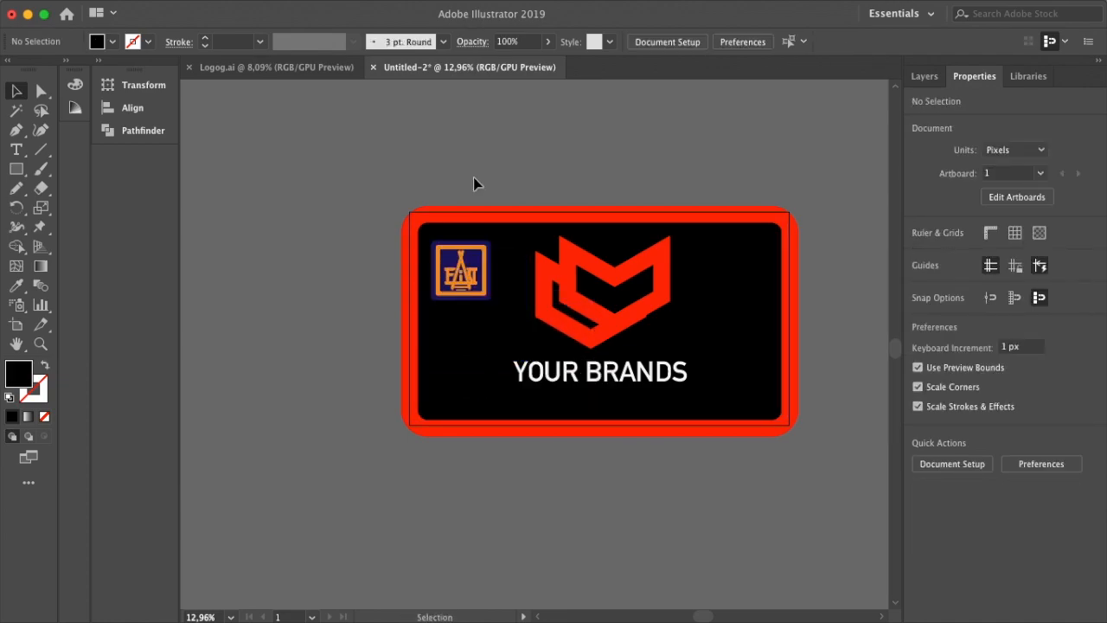
{"action": "mouse_move", "coordinate": [226, 3]}
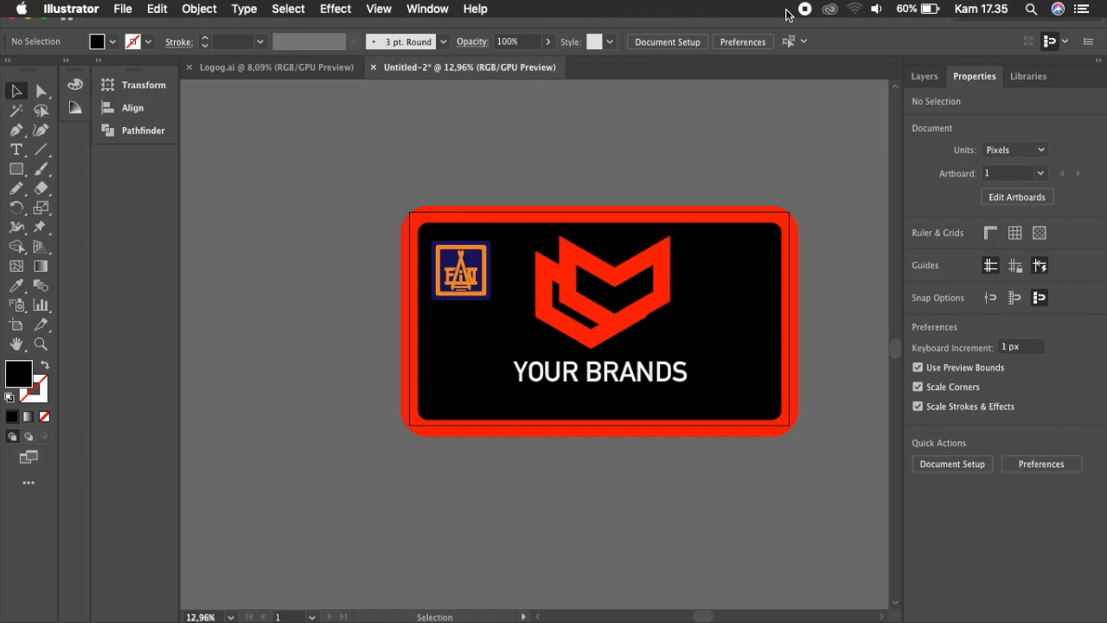